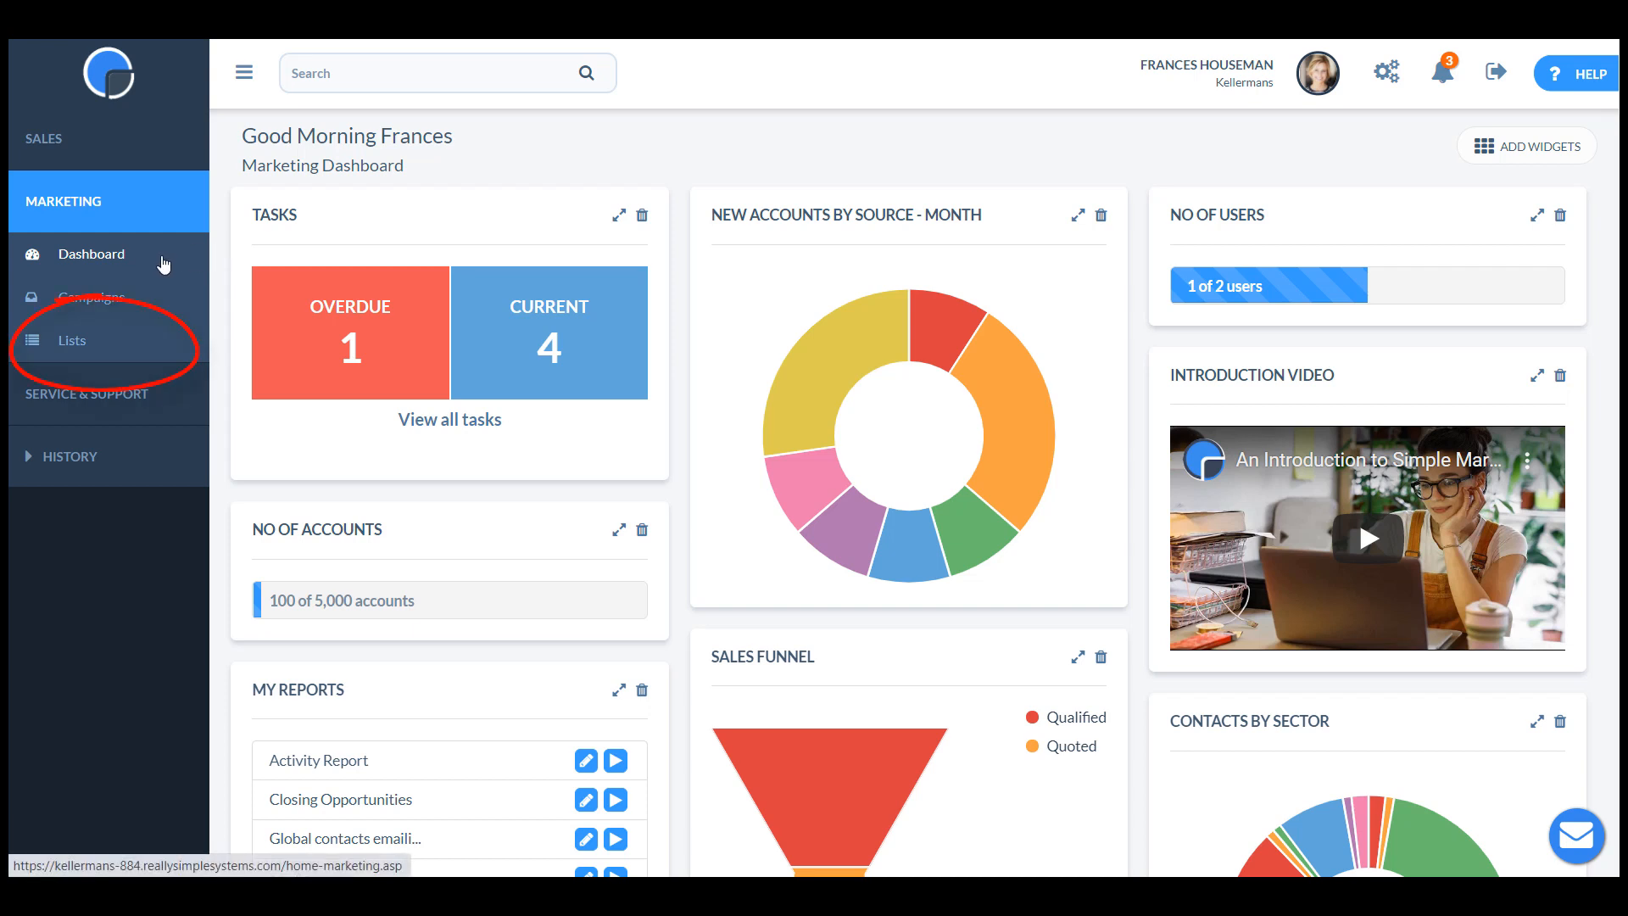
# Open the marketing lists and view the mailing lists help article's section on creating dynamic lists.
pyautogui.click(85, 346)
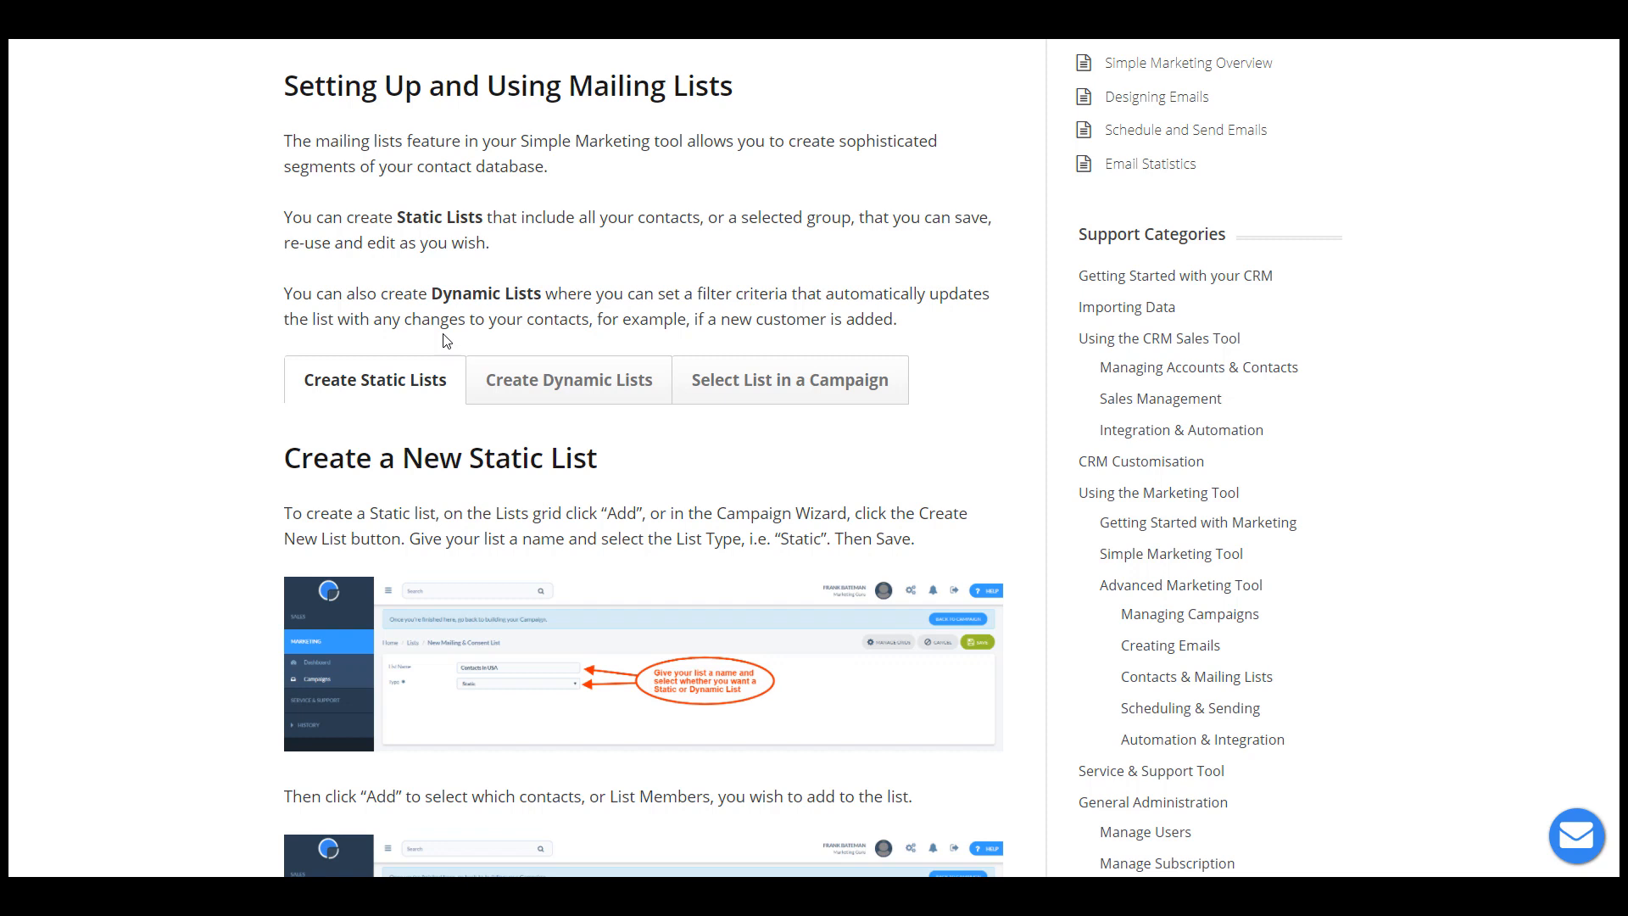
pyautogui.click(576, 382)
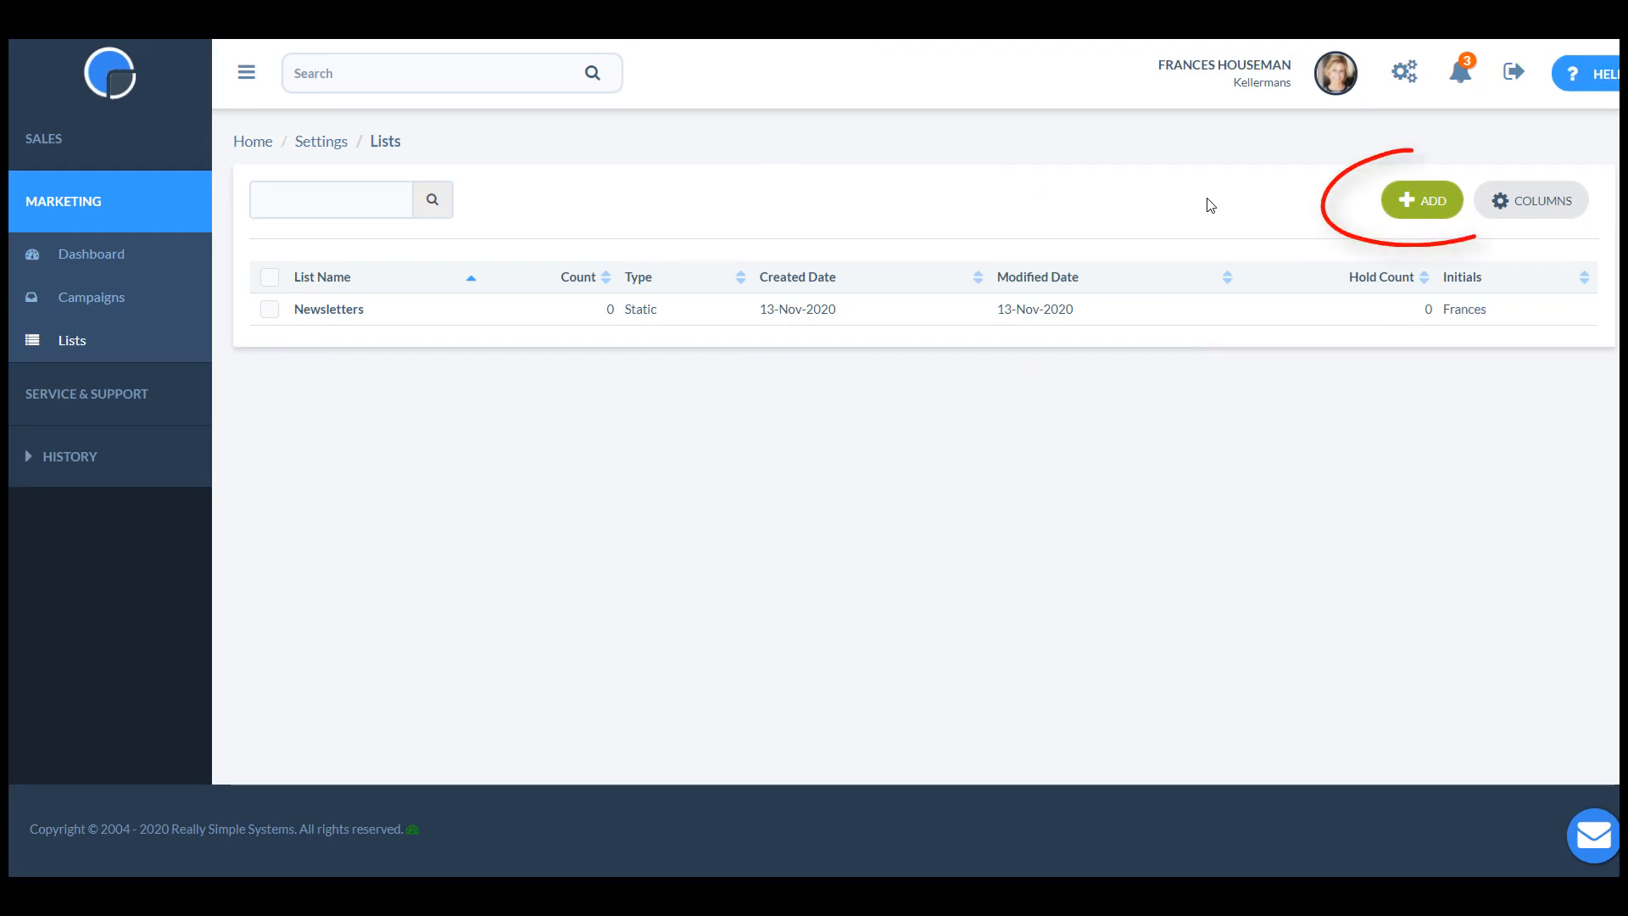
# Create and save a new static mailing list named "Customers since 01 Jan".
pyautogui.click(1424, 201)
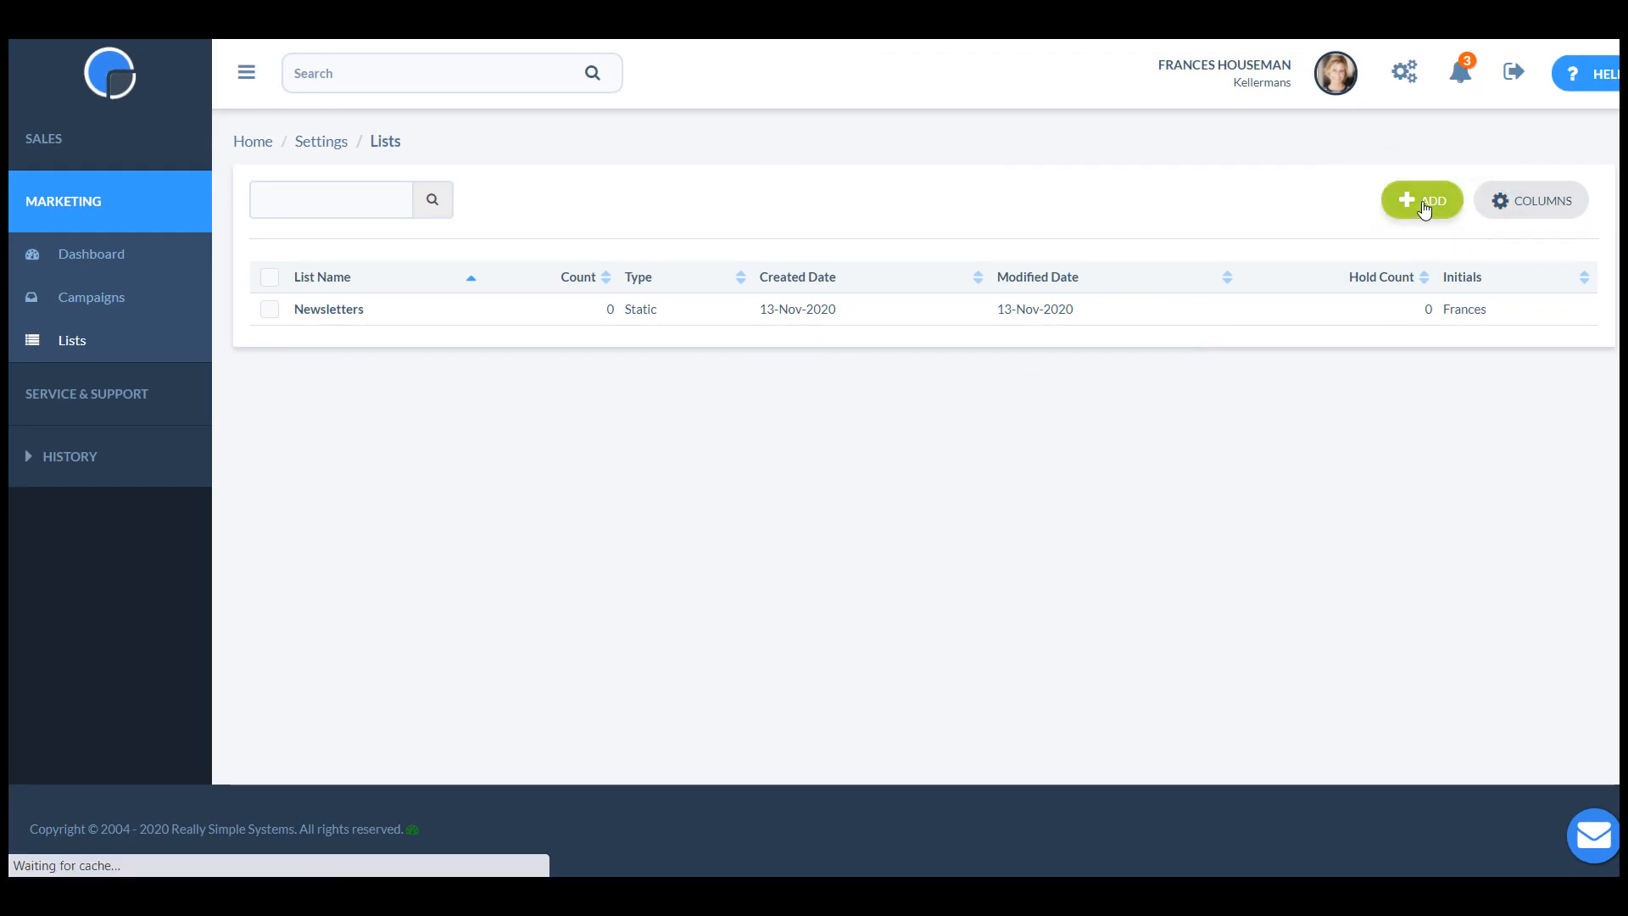
pyautogui.click(625, 203)
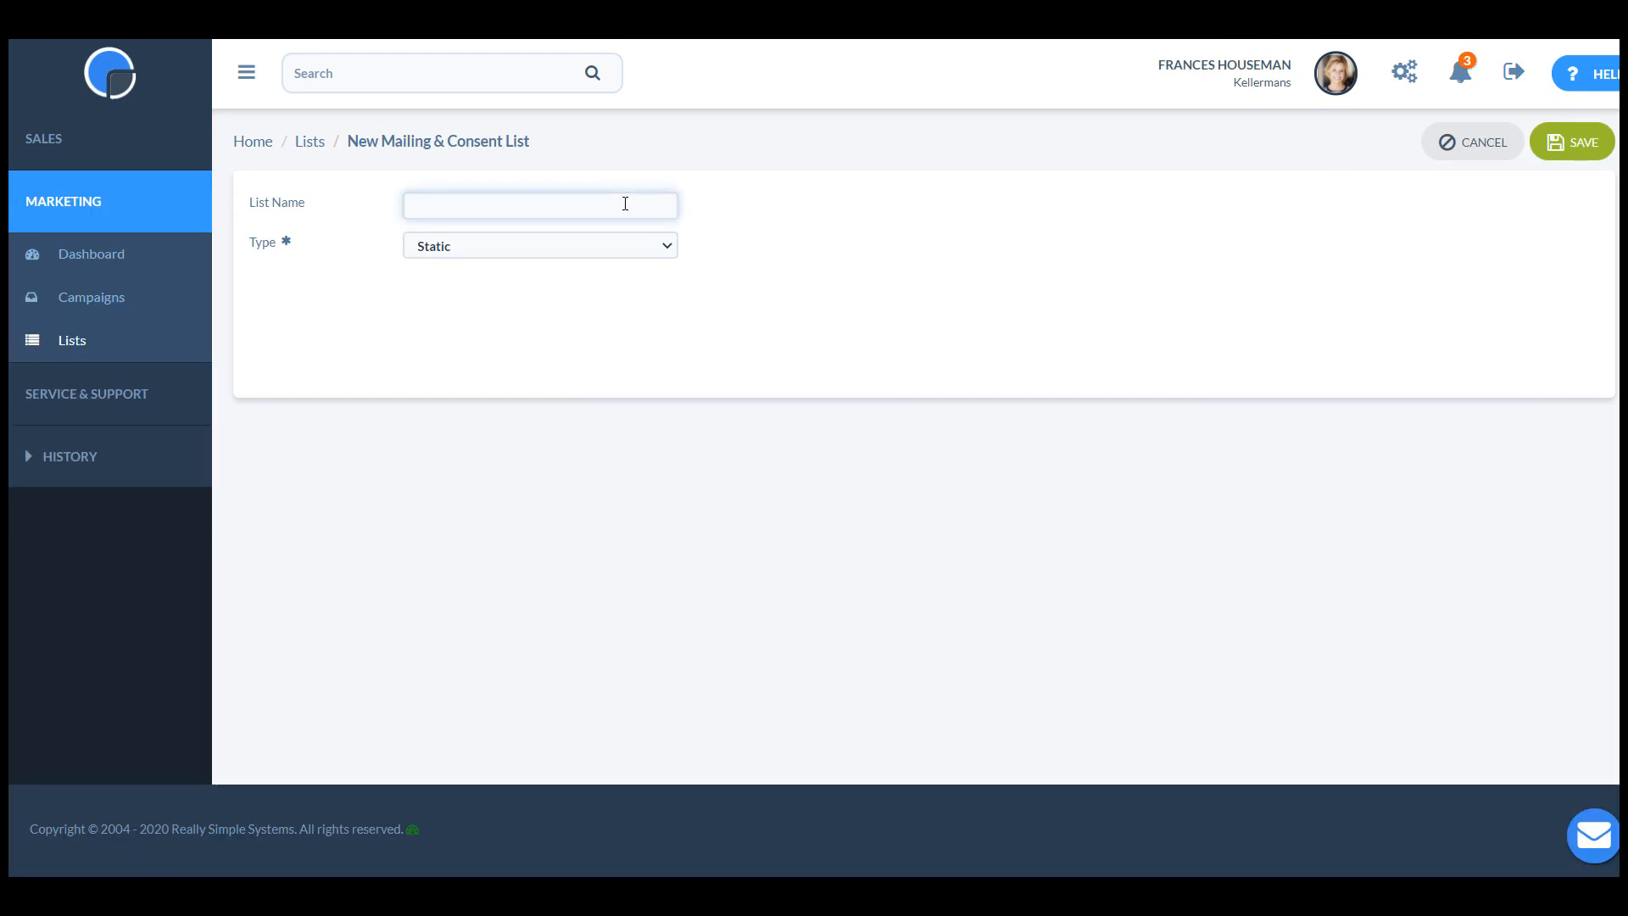
pyautogui.write('Customers since 01 Jan')
pyautogui.click(720, 237)
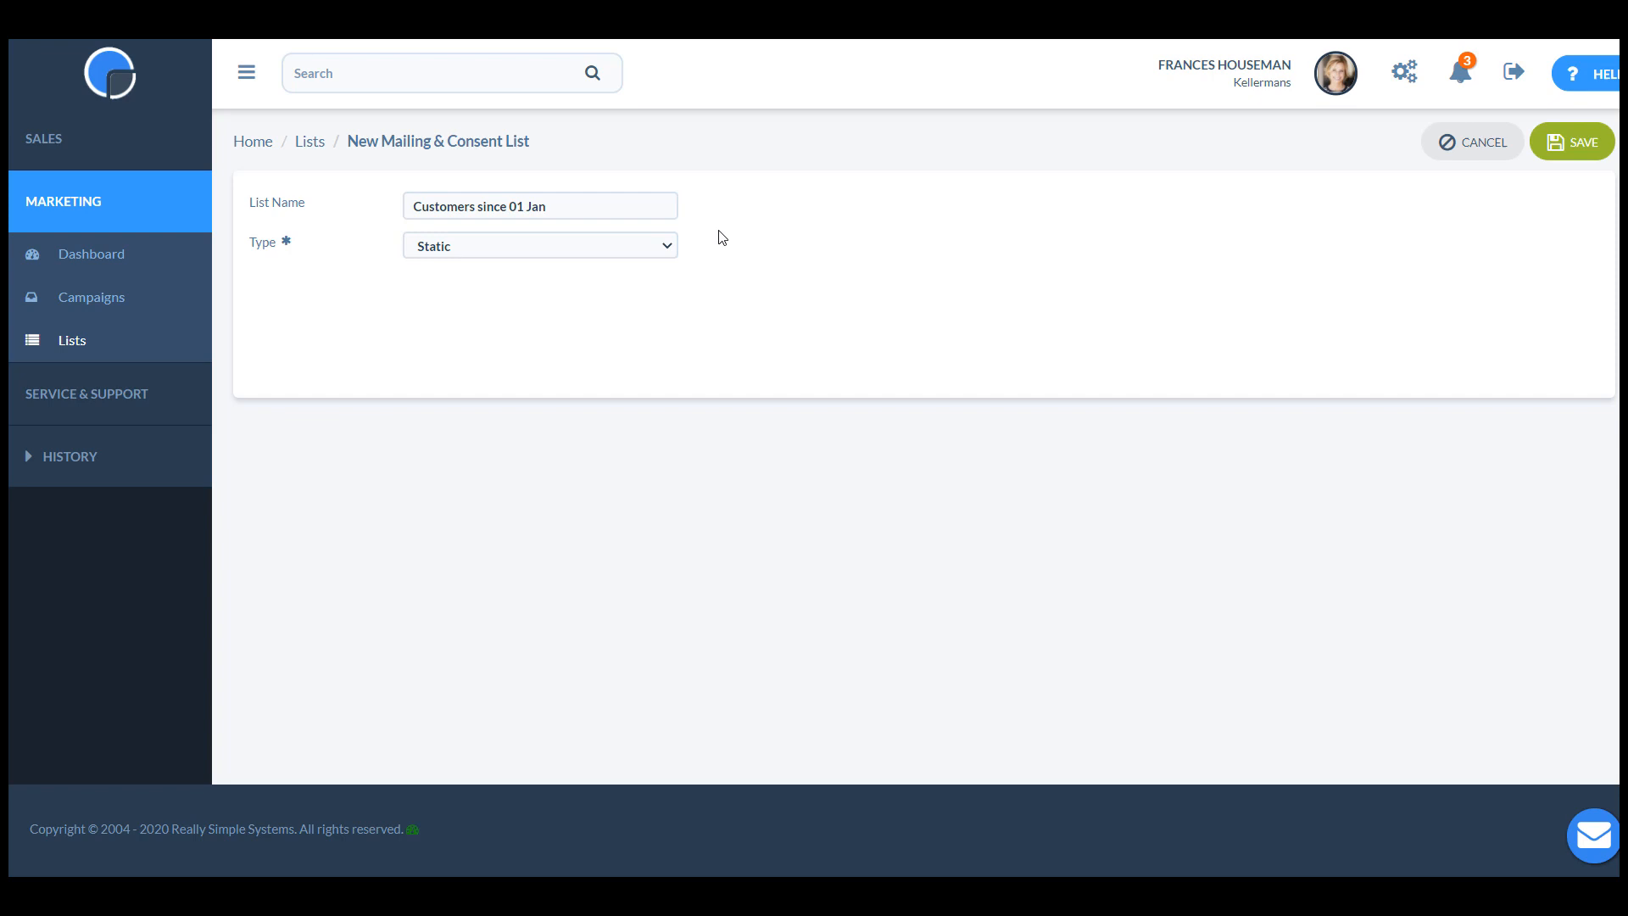
pyautogui.click(669, 251)
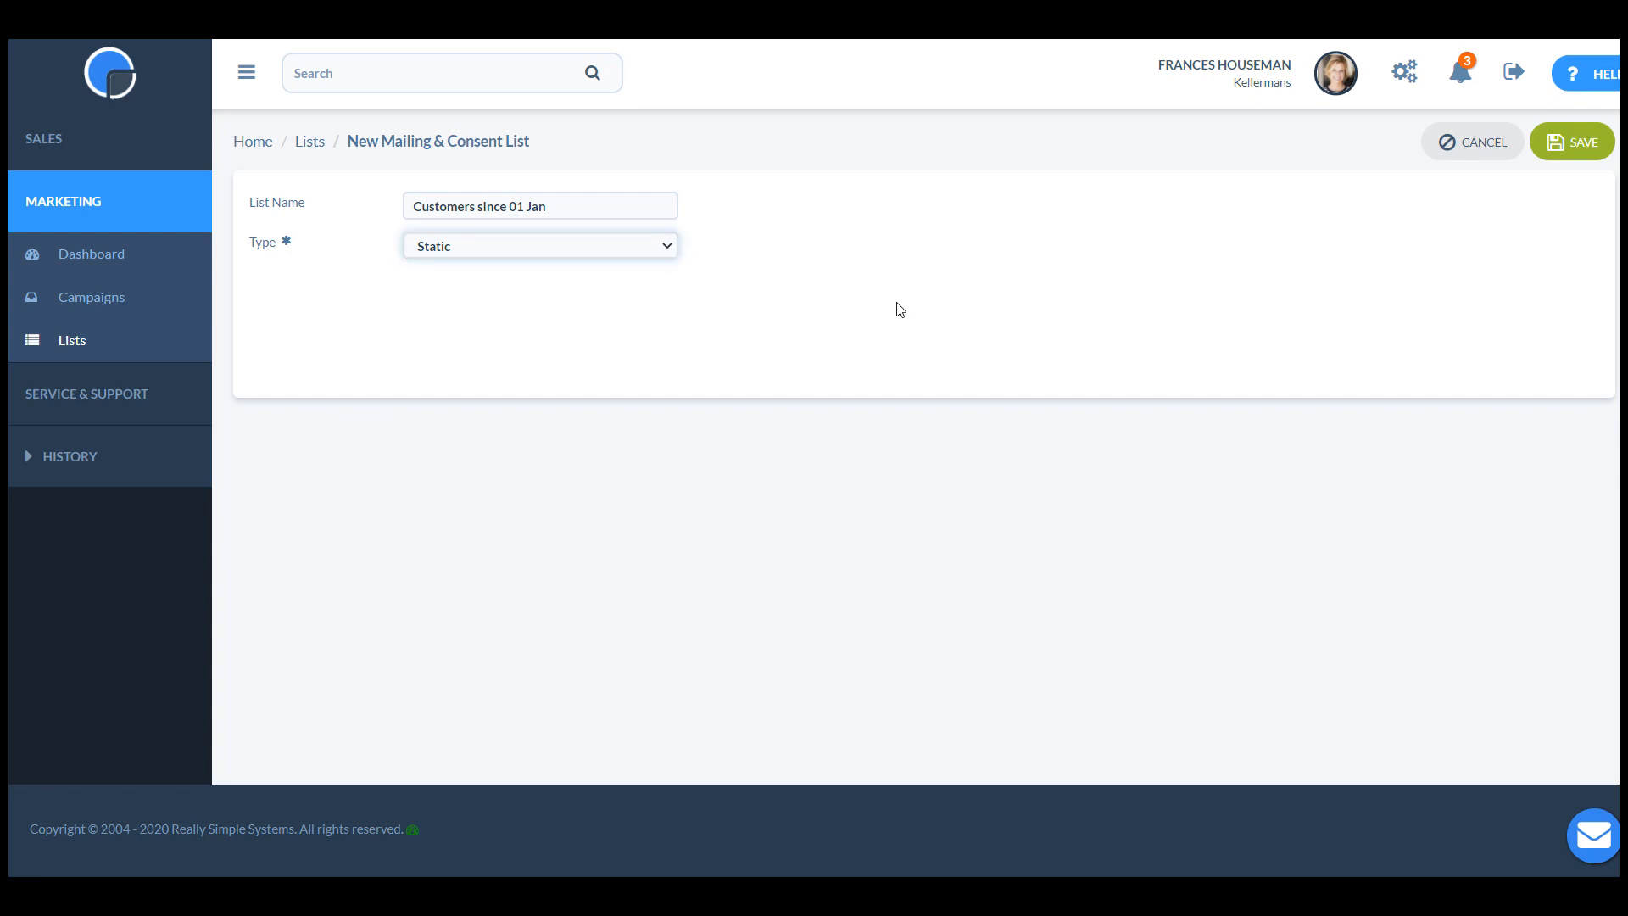
pyautogui.click(1581, 143)
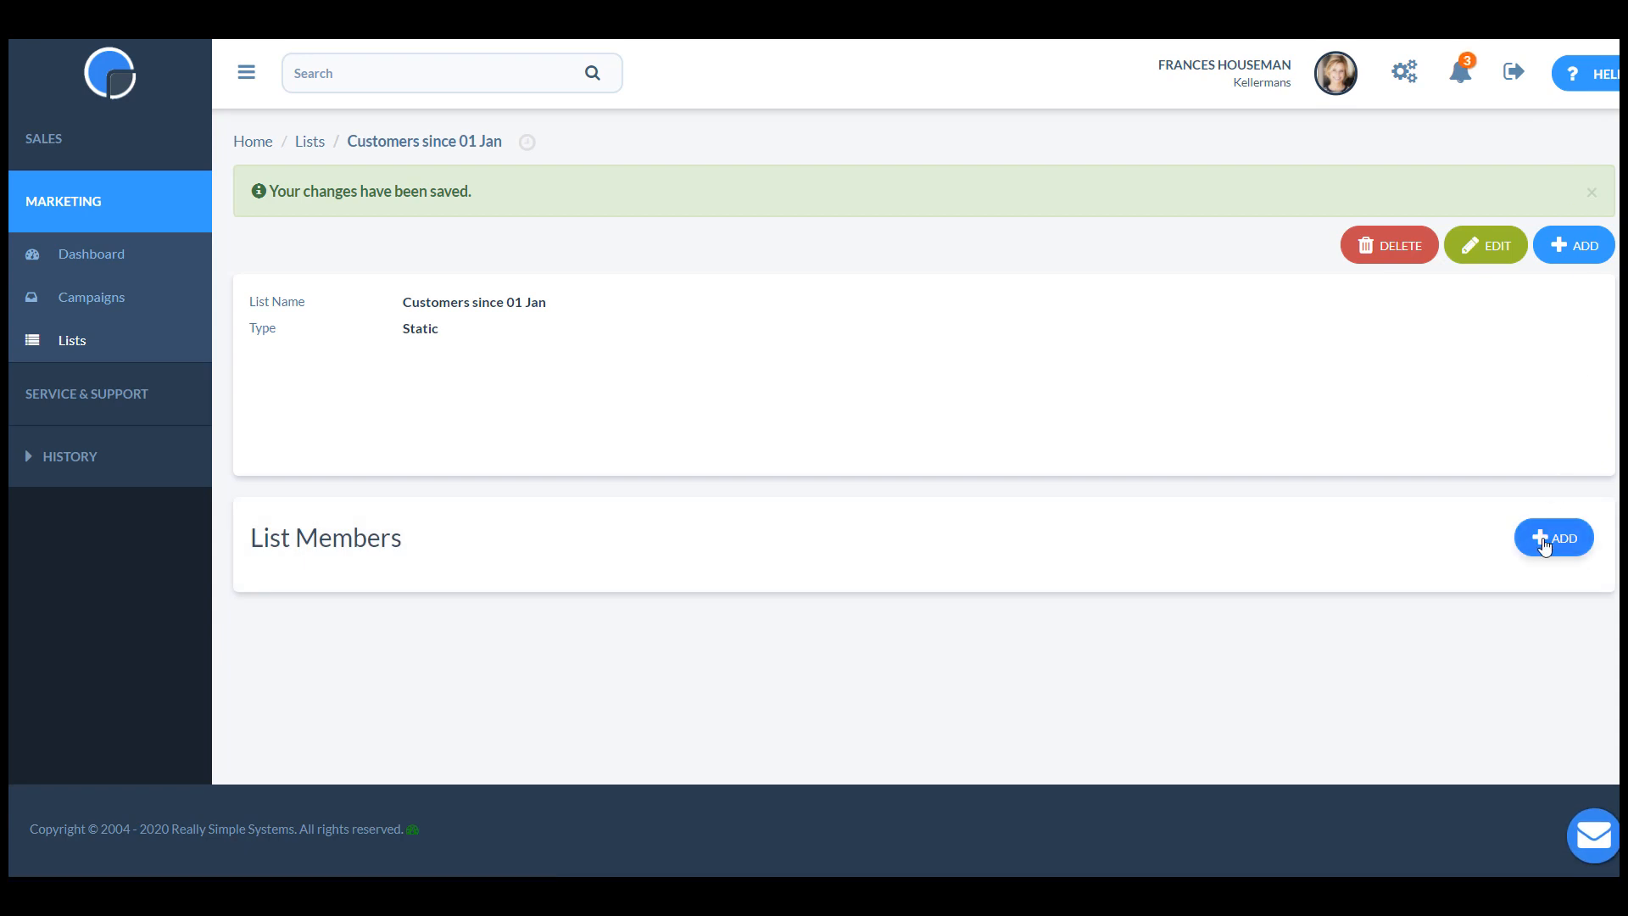
# Start adding members to the list and filter the contacts by Account.Type equal to Customer.
pyautogui.click(1543, 542)
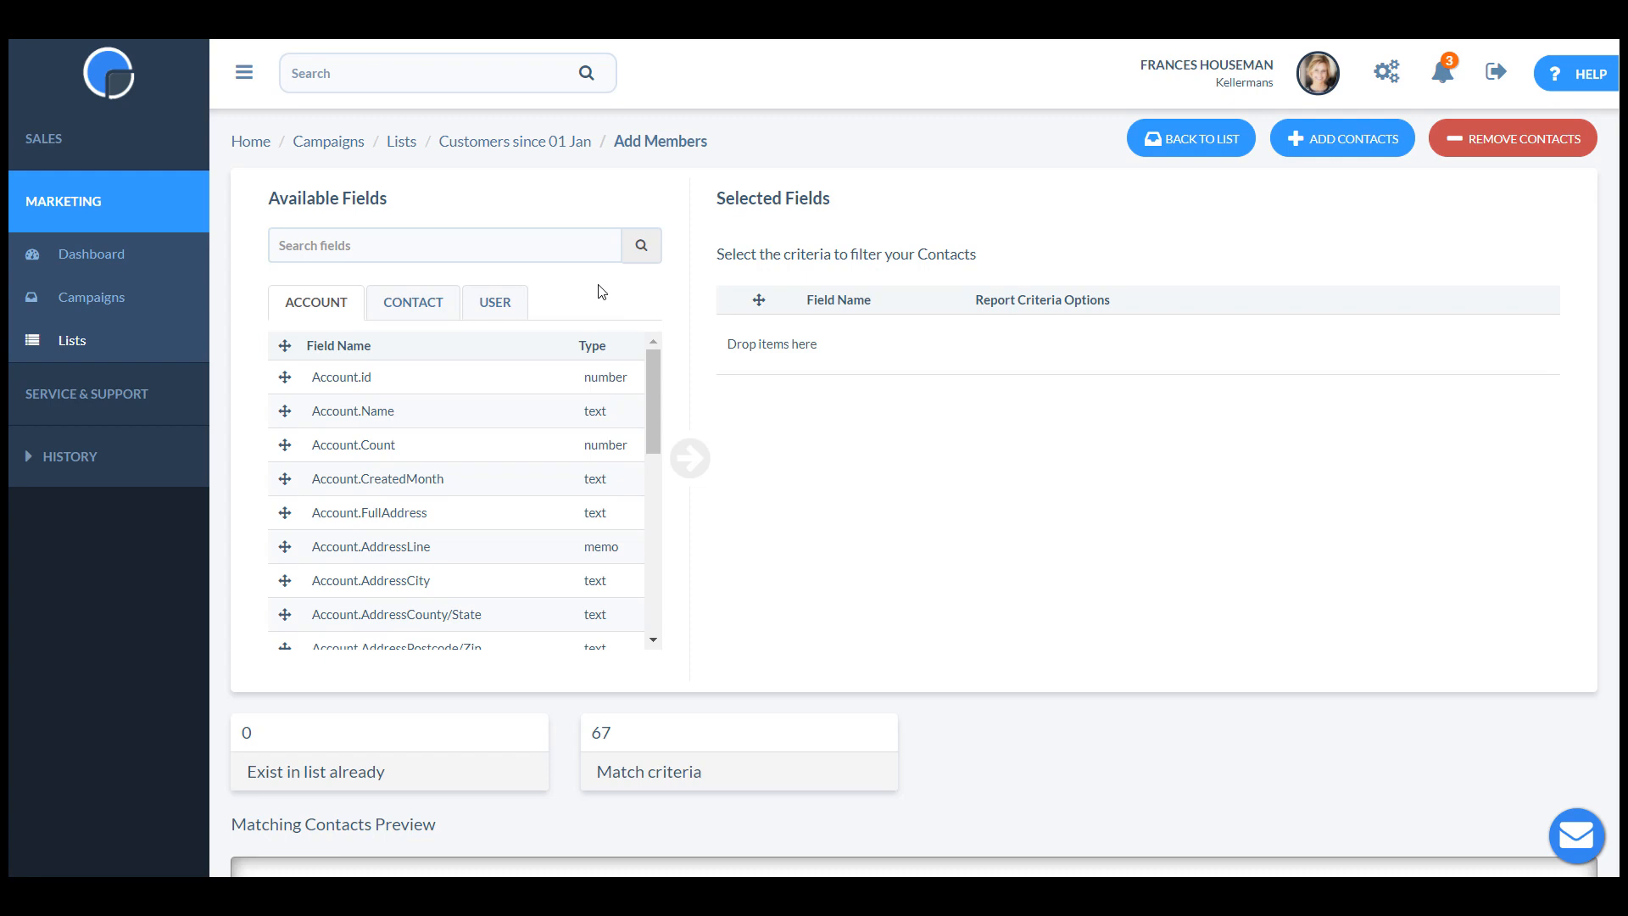
pyautogui.moveTo(648, 351); pyautogui.dragTo(645, 536)
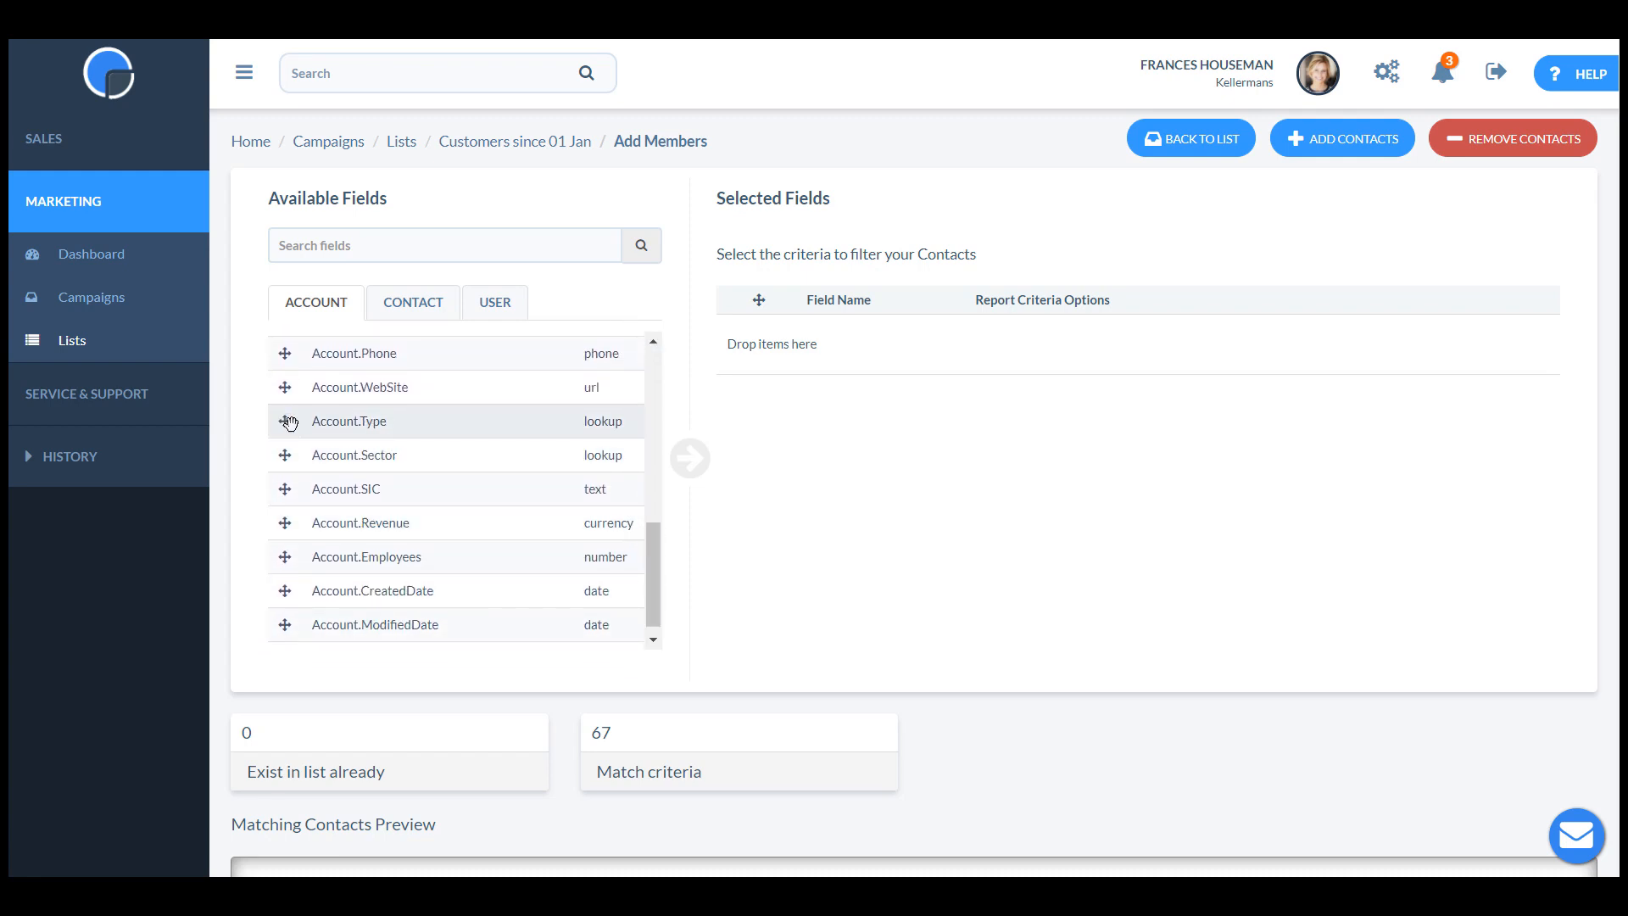
pyautogui.moveTo(289, 422); pyautogui.dragTo(837, 342)
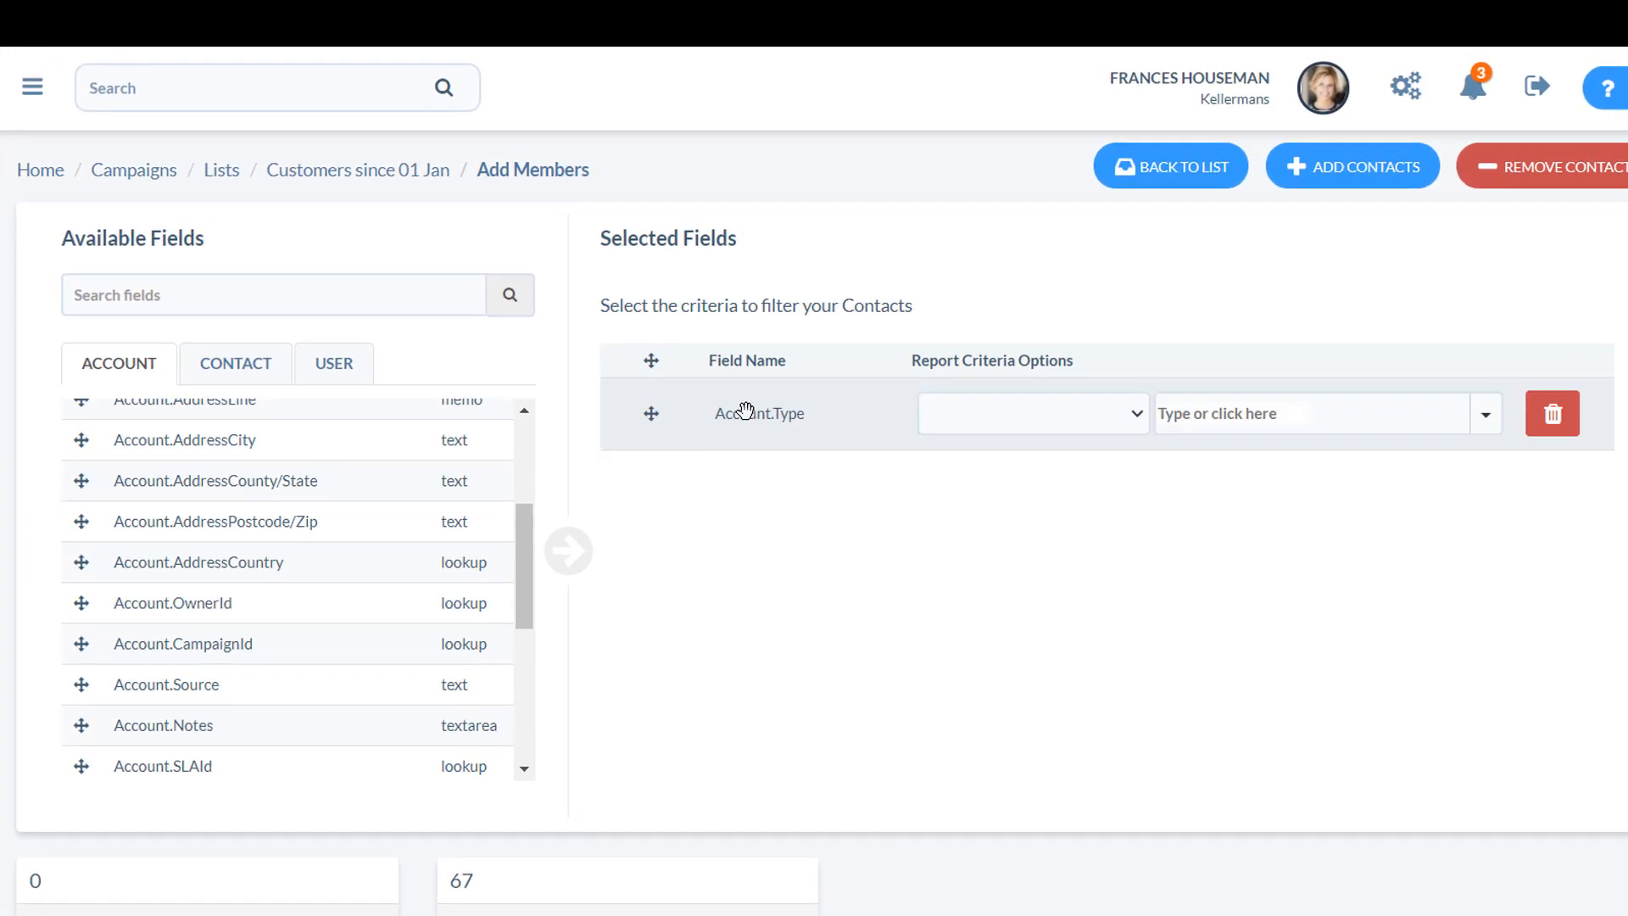
pyautogui.click(1137, 413)
pyautogui.click(1098, 462)
pyautogui.click(1221, 414)
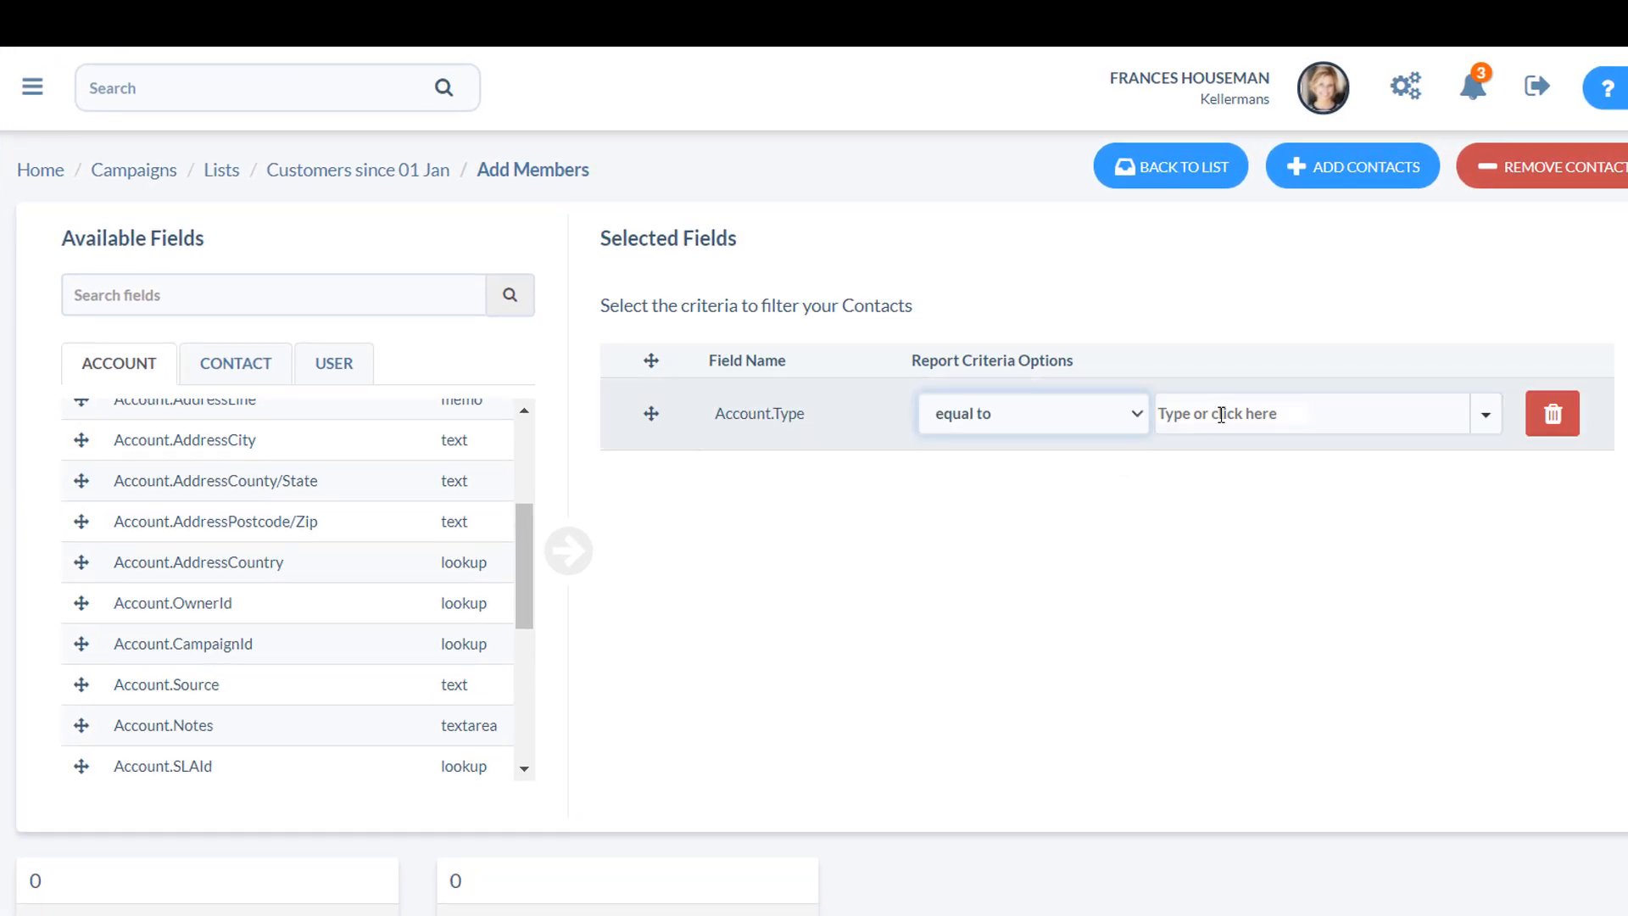
pyautogui.write('dust')
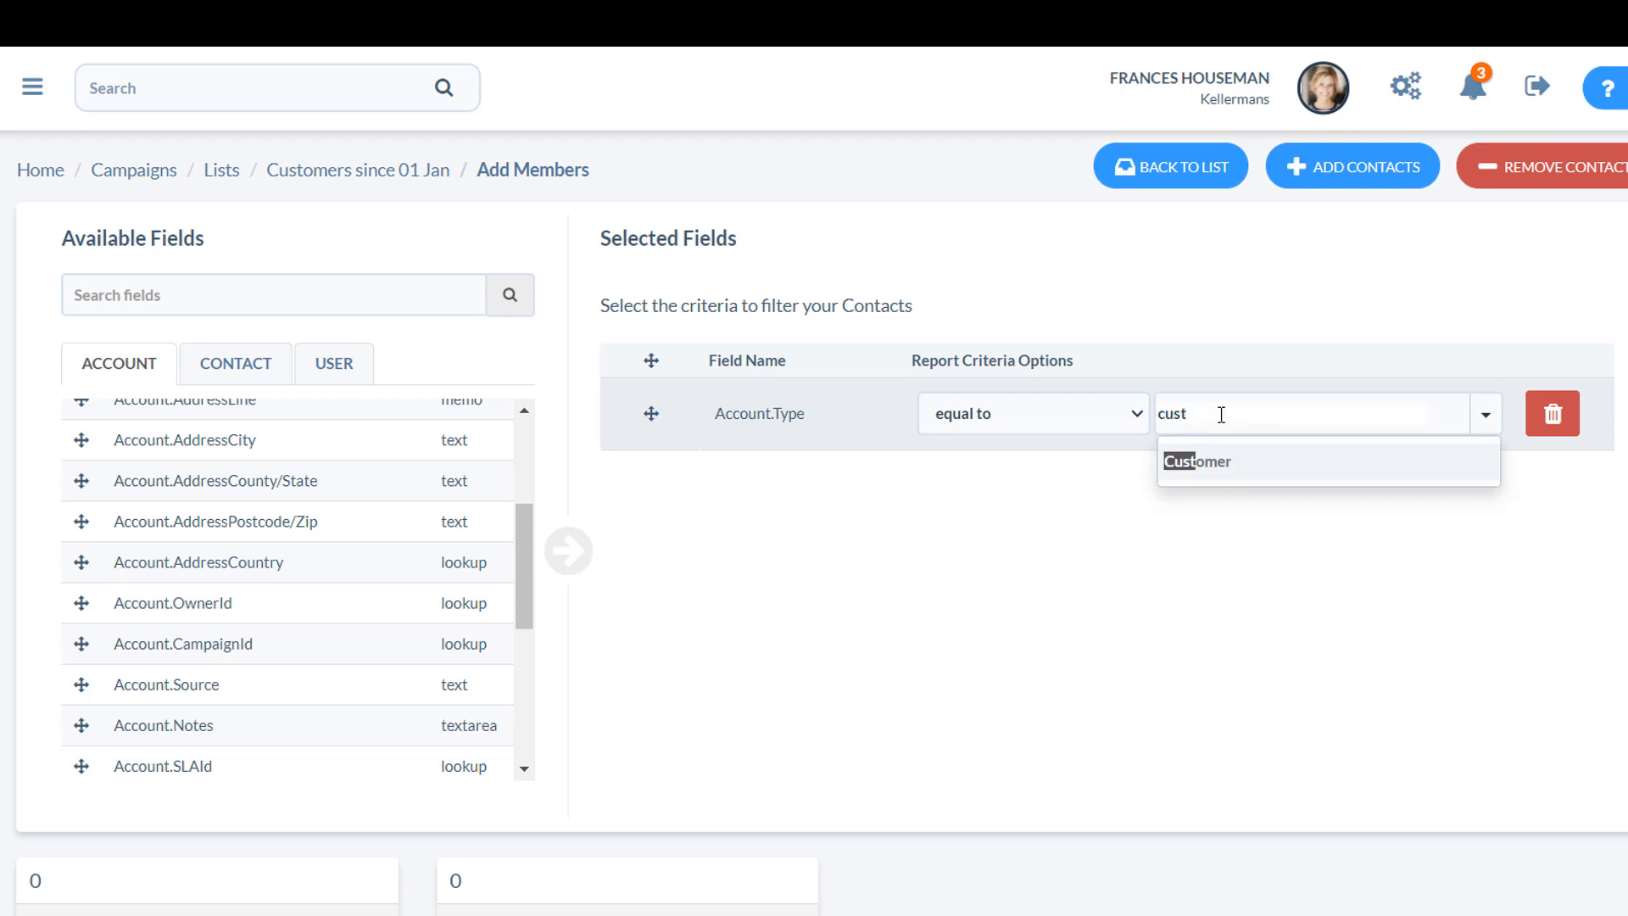
pyautogui.click(1224, 463)
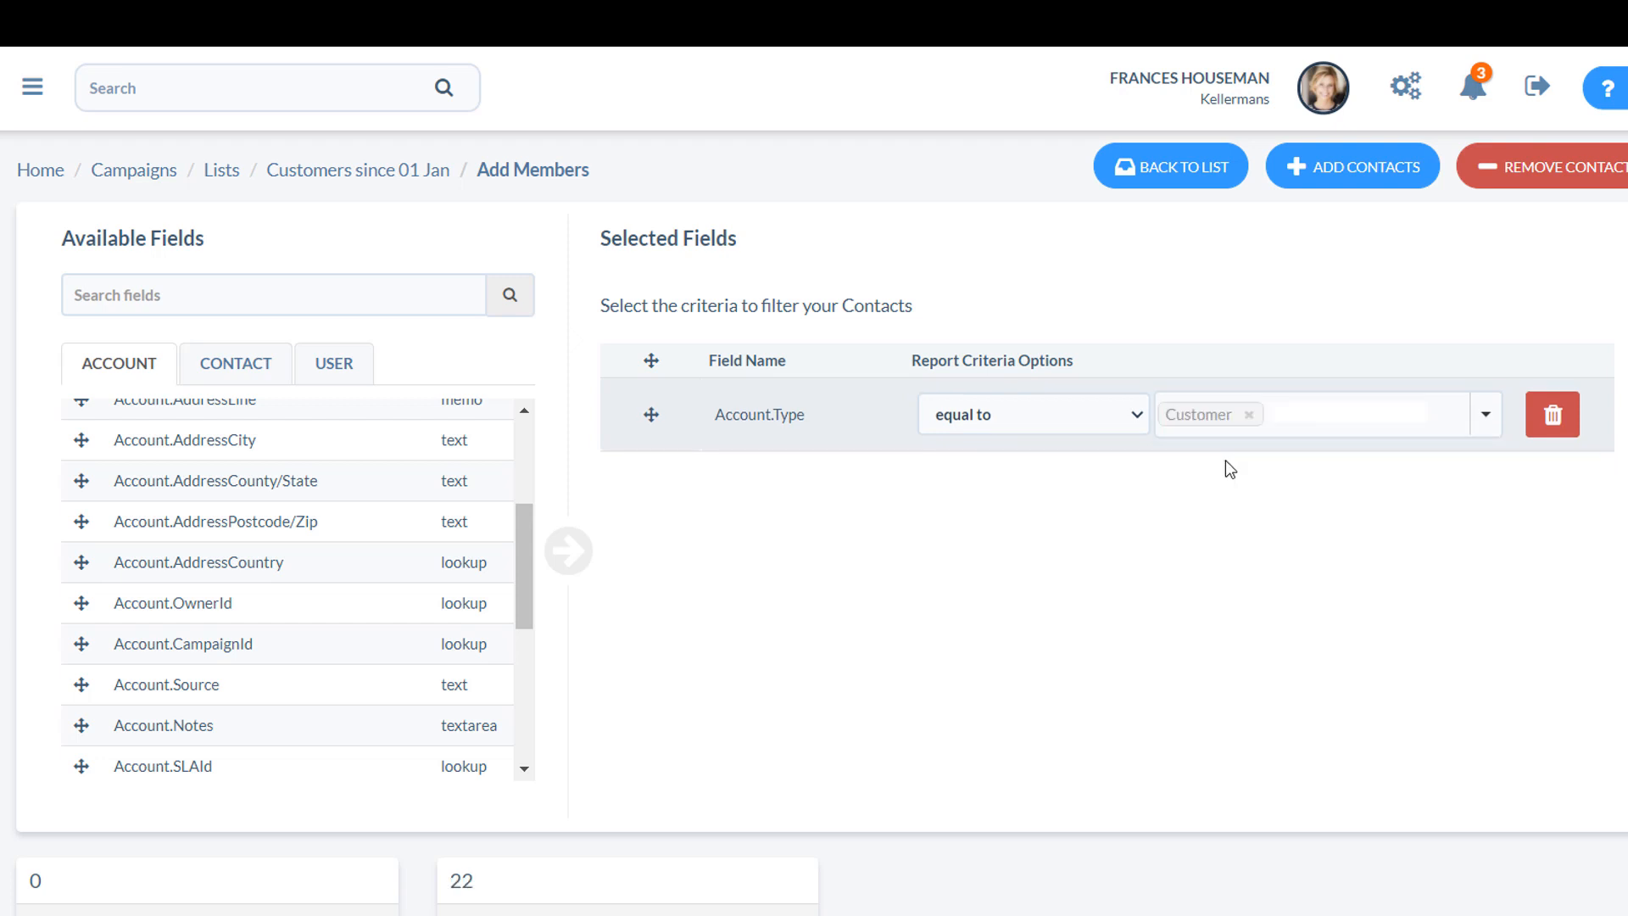
# Add a second criterion requiring Account.CreatedDate to be greater than or equal to 01-Jan-2020.
pyautogui.moveTo(515, 531); pyautogui.dragTo(516, 685)
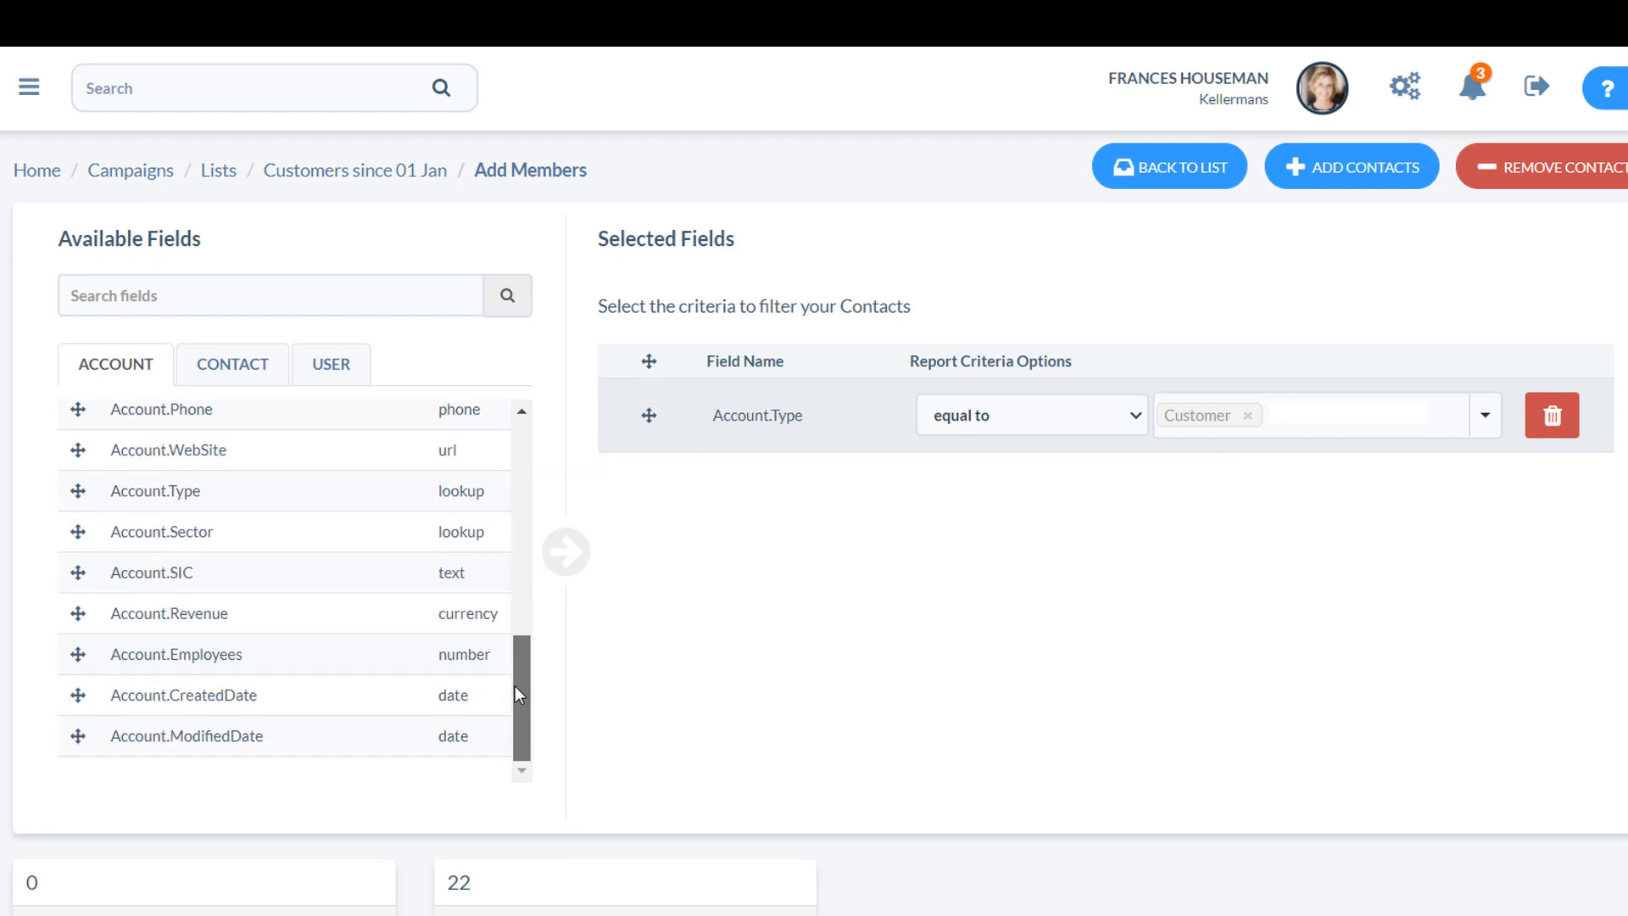
pyautogui.moveTo(76, 695); pyautogui.dragTo(771, 465)
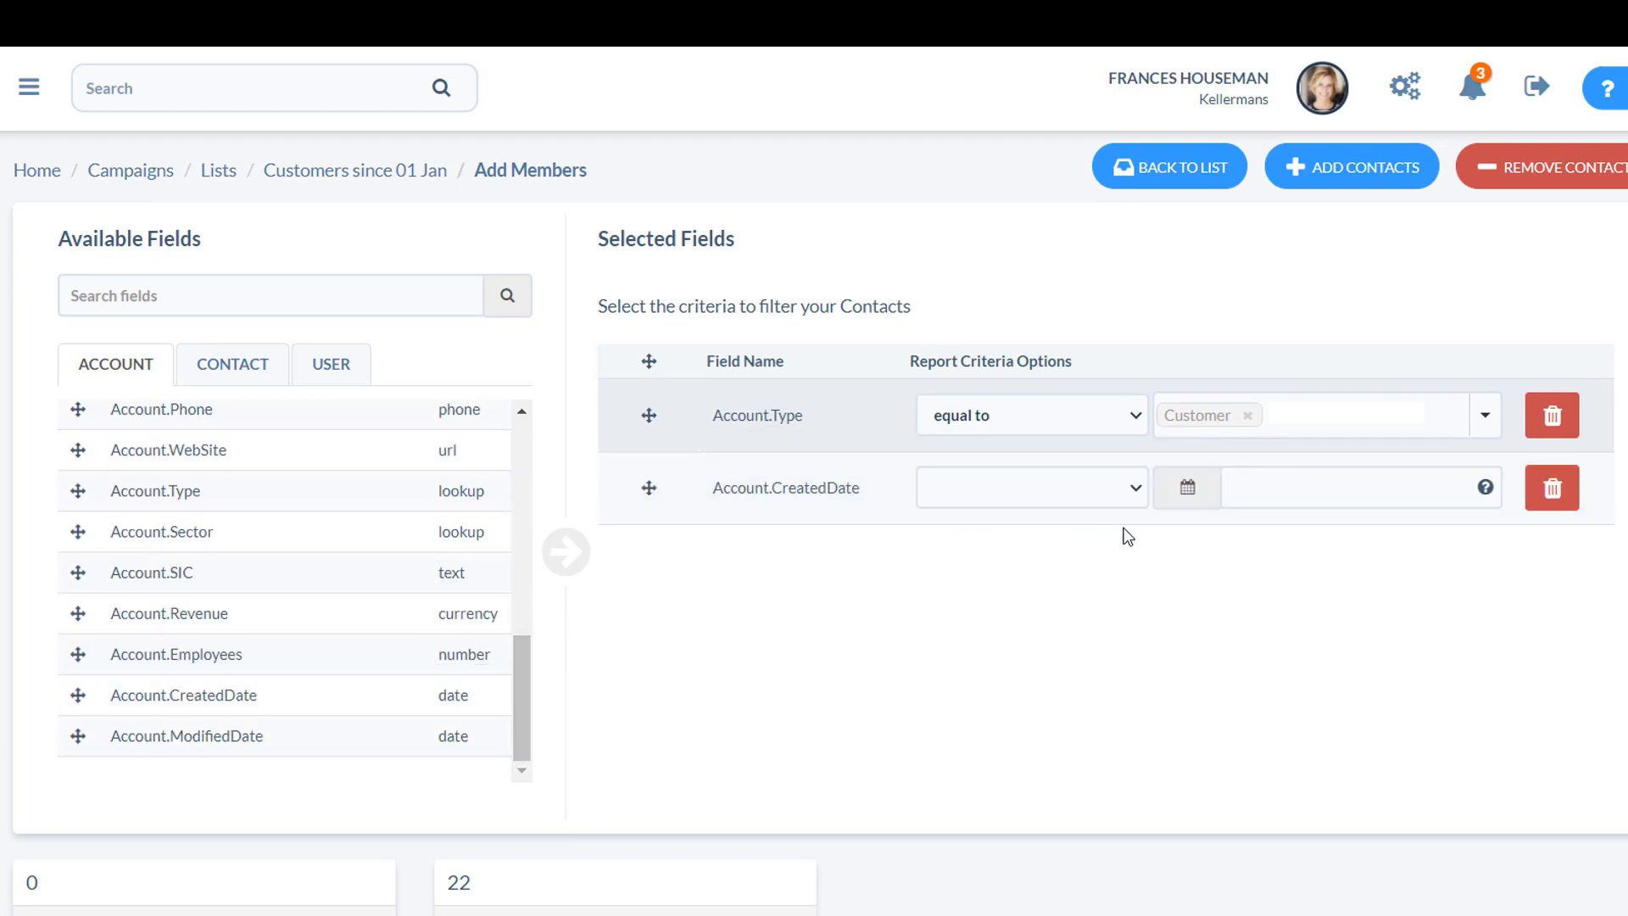
pyautogui.click(1134, 488)
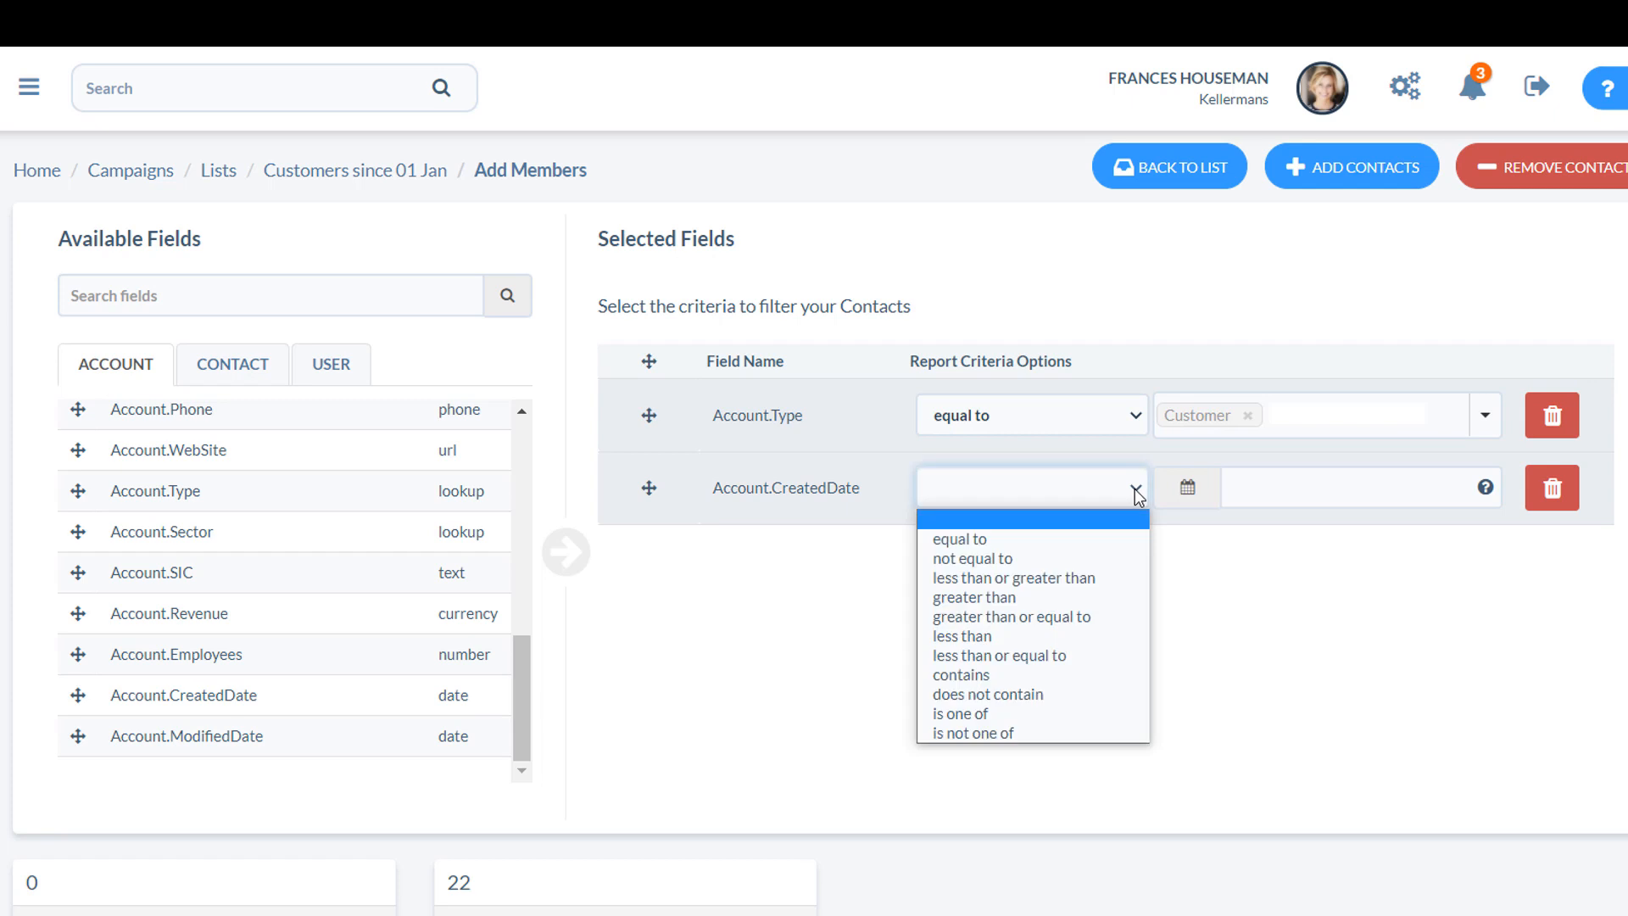
pyautogui.click(1106, 615)
pyautogui.click(1297, 487)
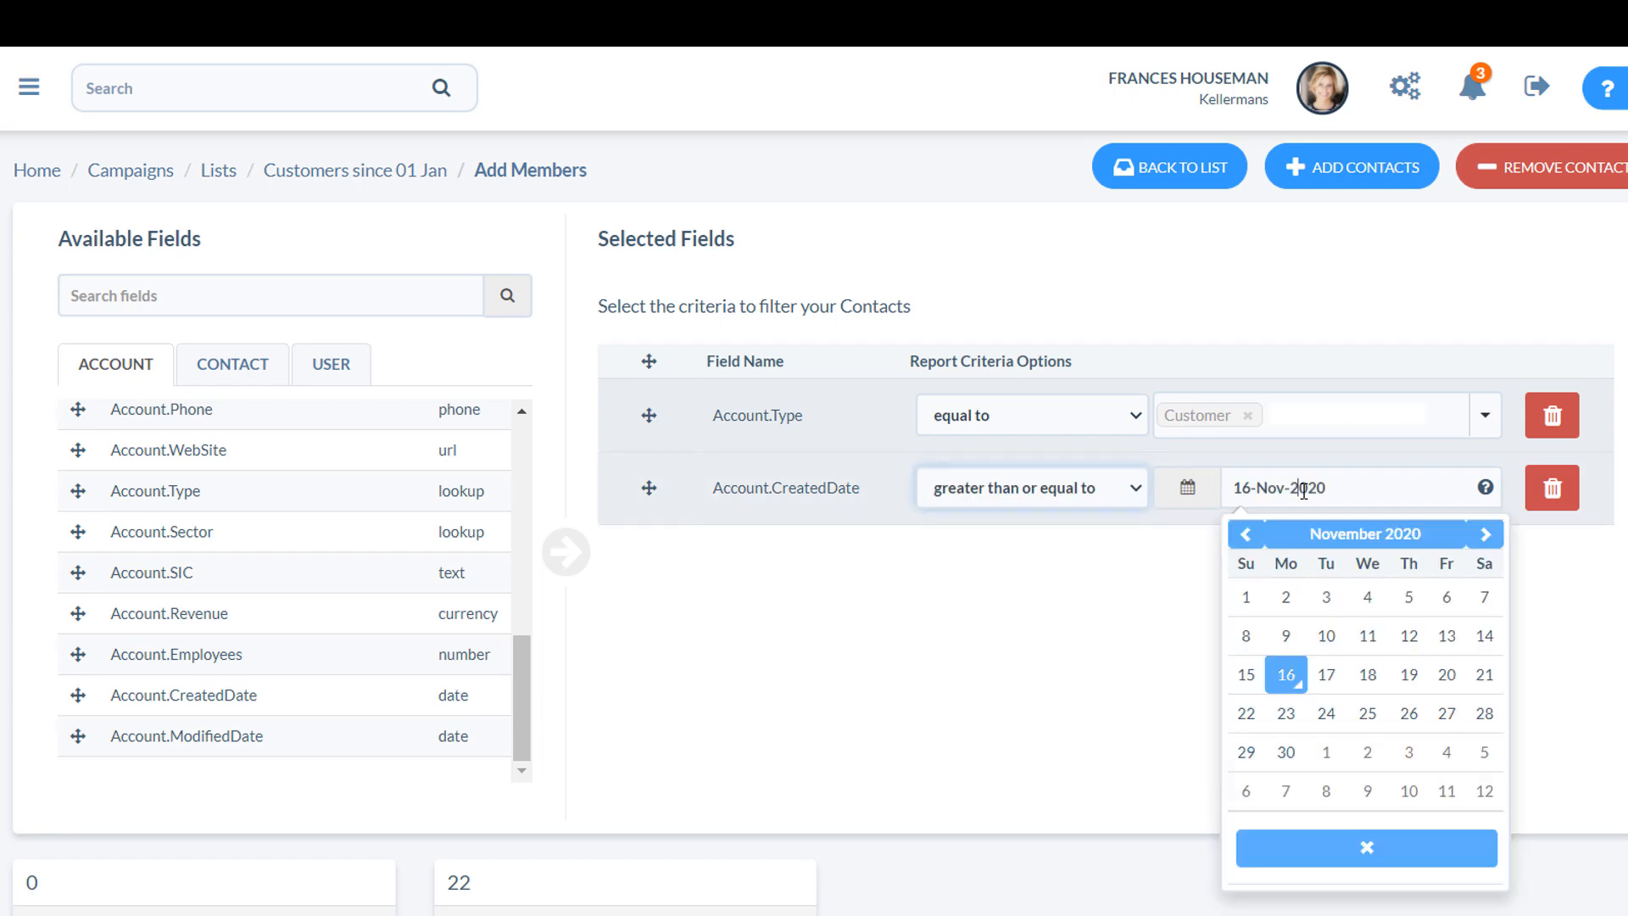
pyautogui.click(1327, 540)
pyautogui.click(1271, 592)
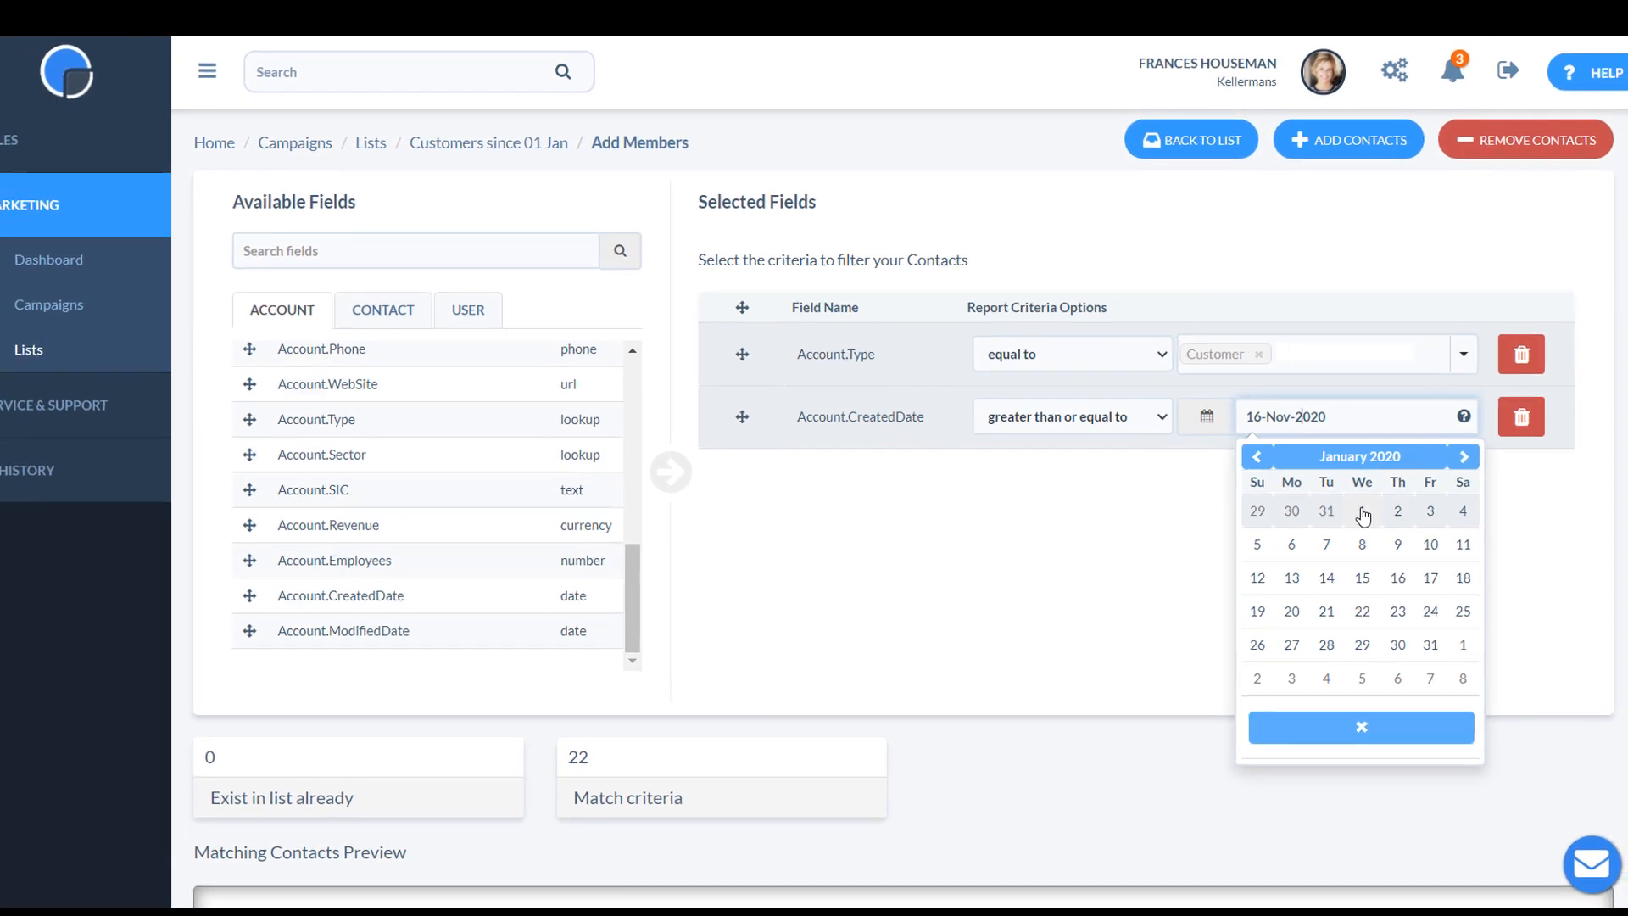
pyautogui.click(1364, 553)
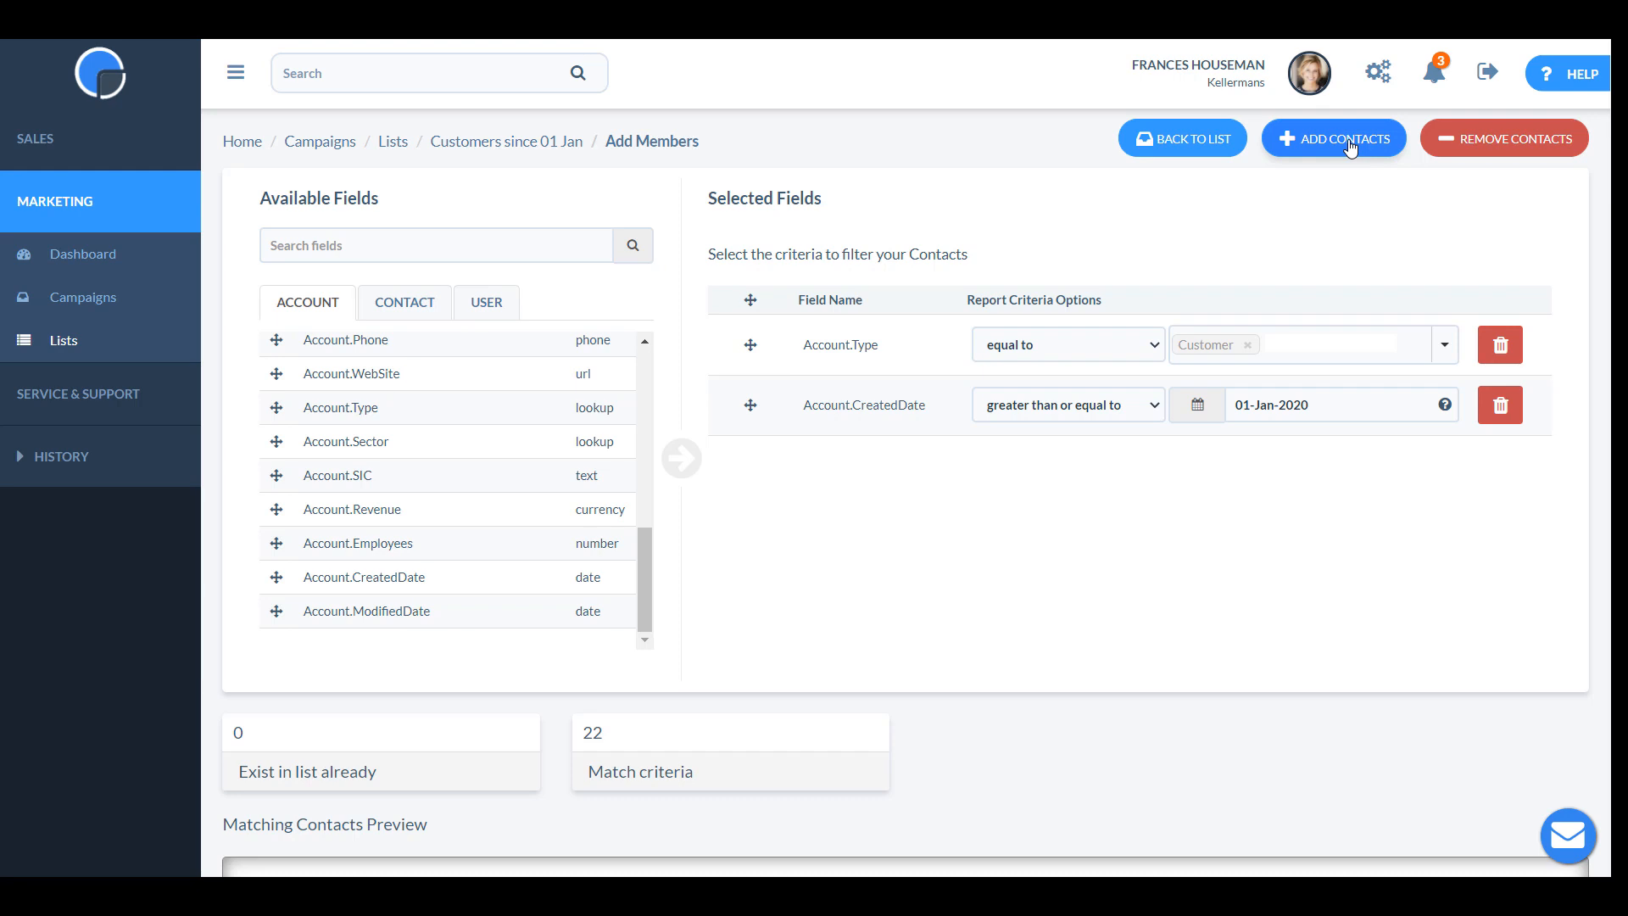
# Add the contacts matching the criteria to the static list and return to the list.
pyautogui.click(1351, 144)
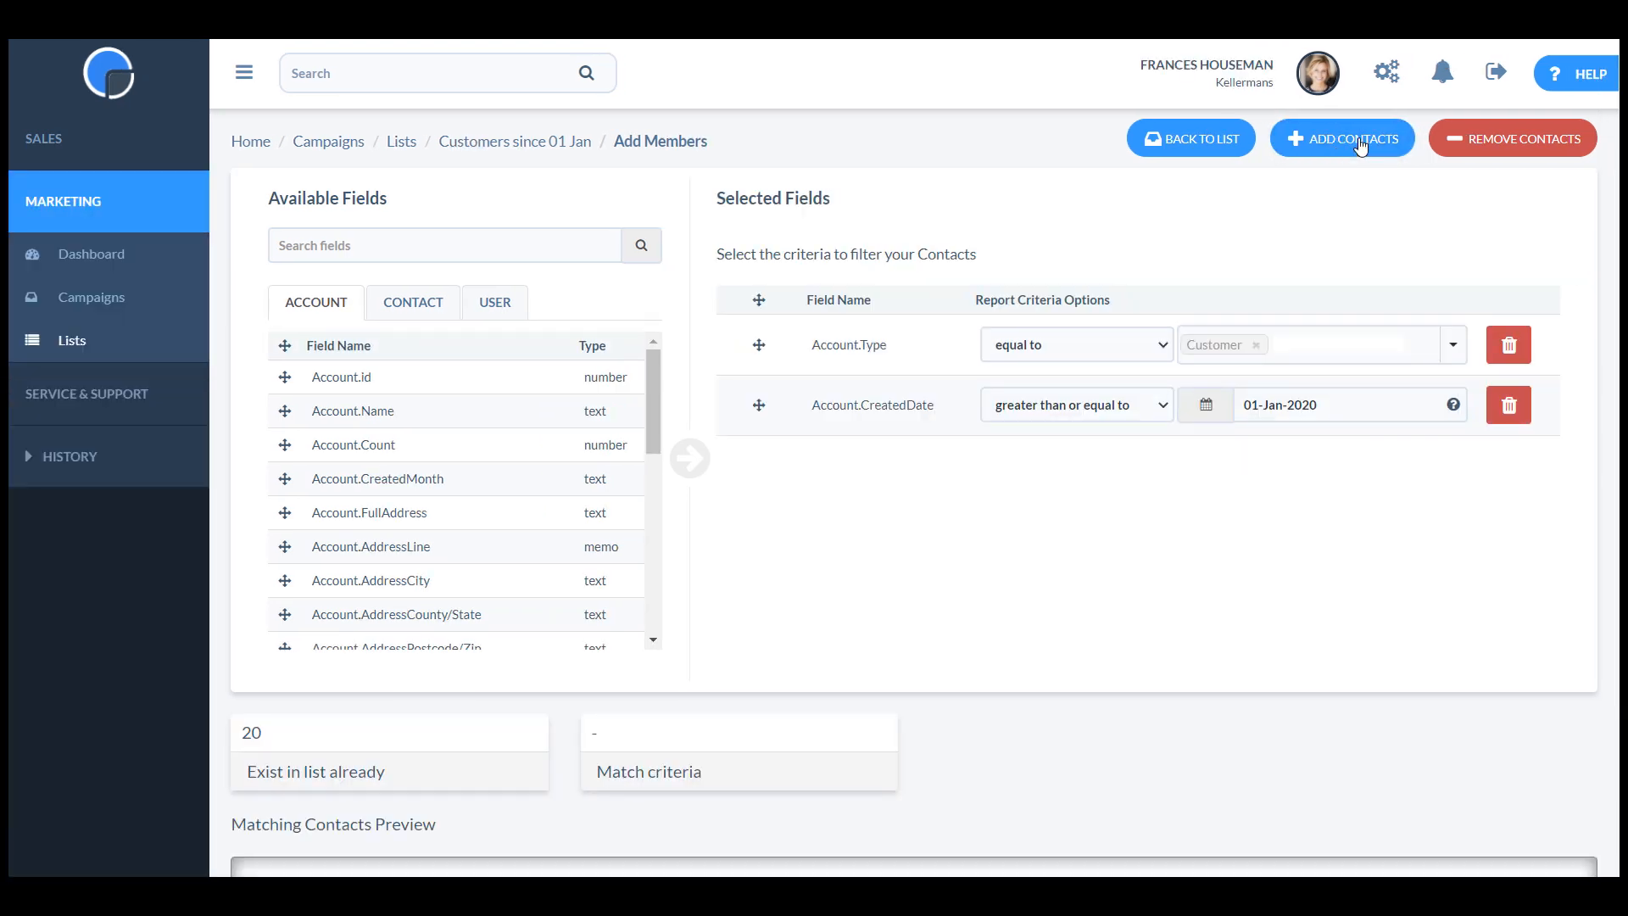
pyautogui.click(1191, 145)
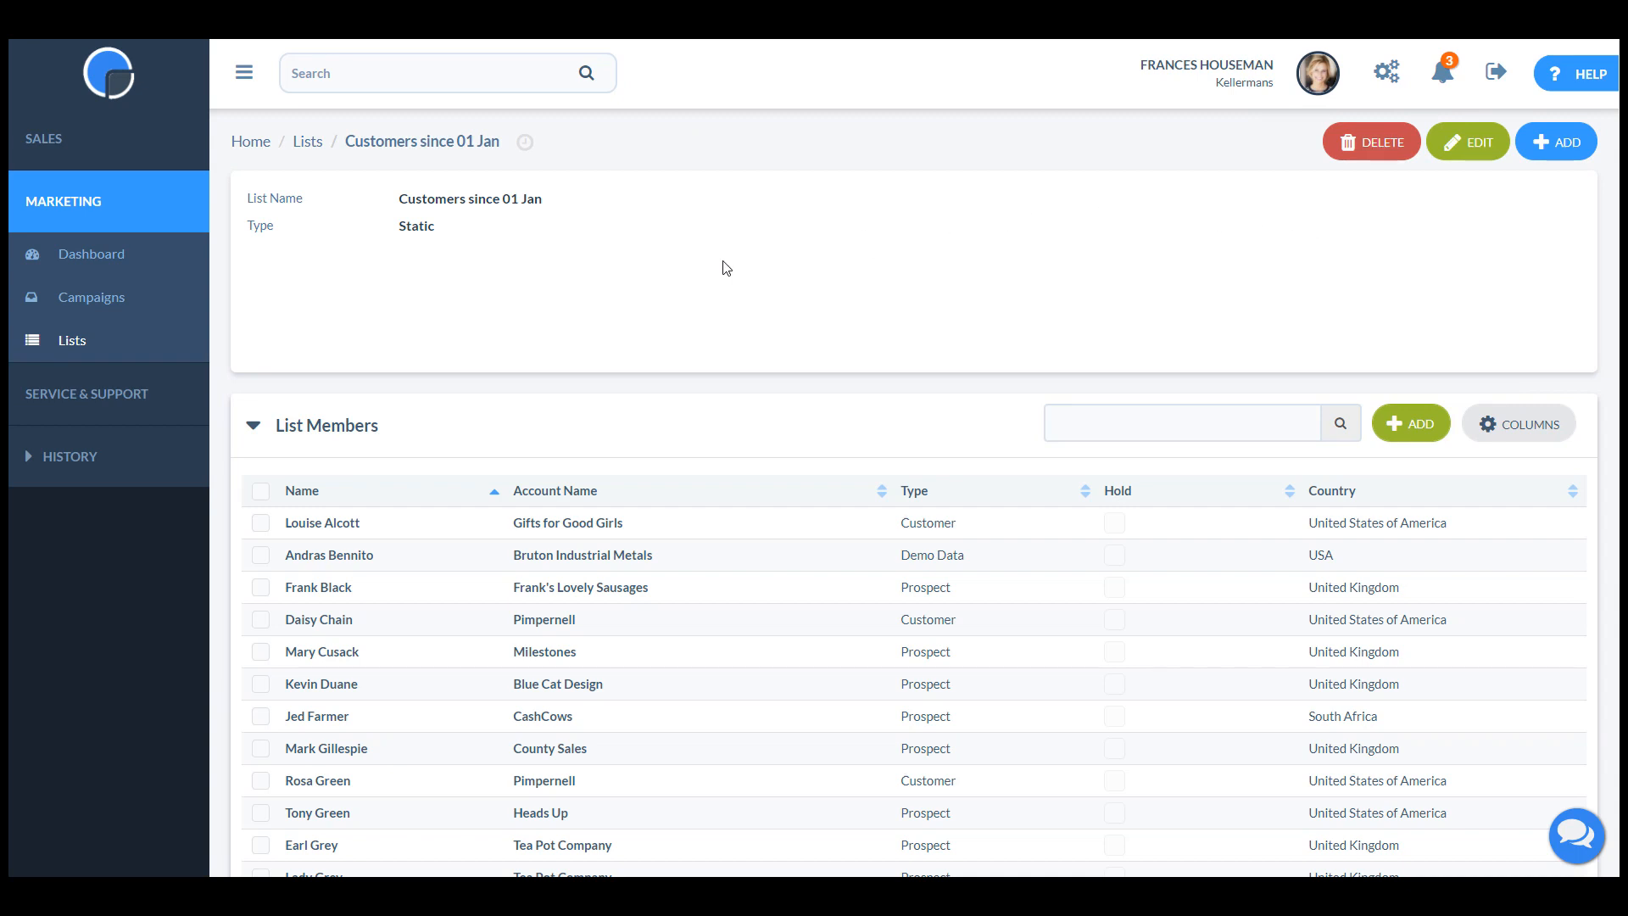
# Remove the member from the account Gifts for Good Girls from the list.
pyautogui.click(262, 525)
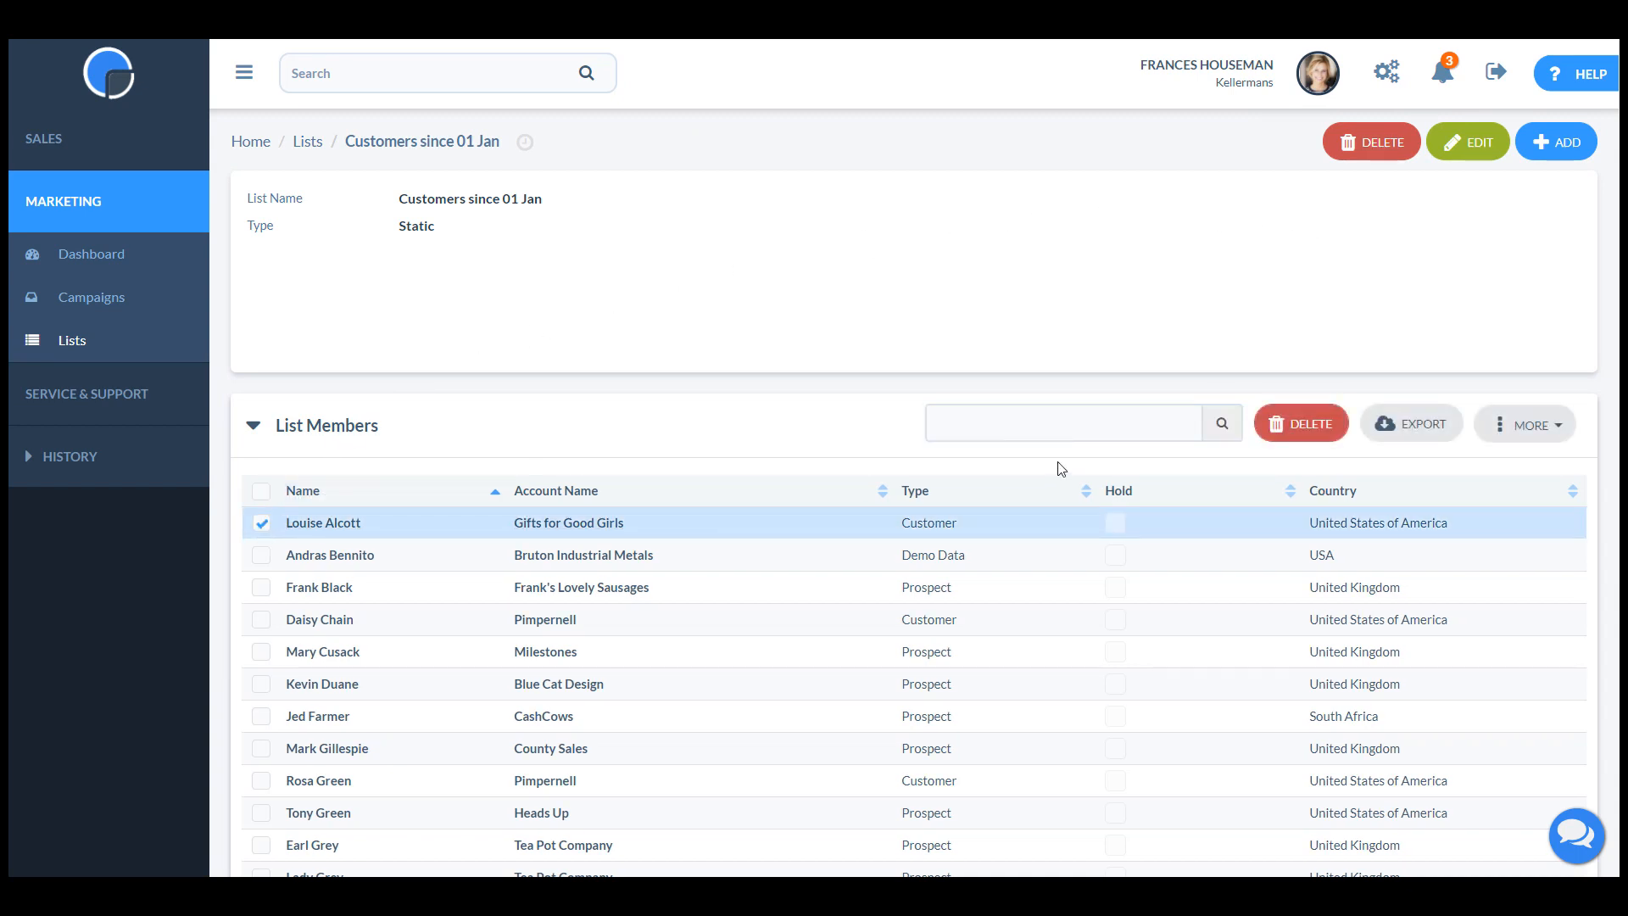
pyautogui.click(1292, 425)
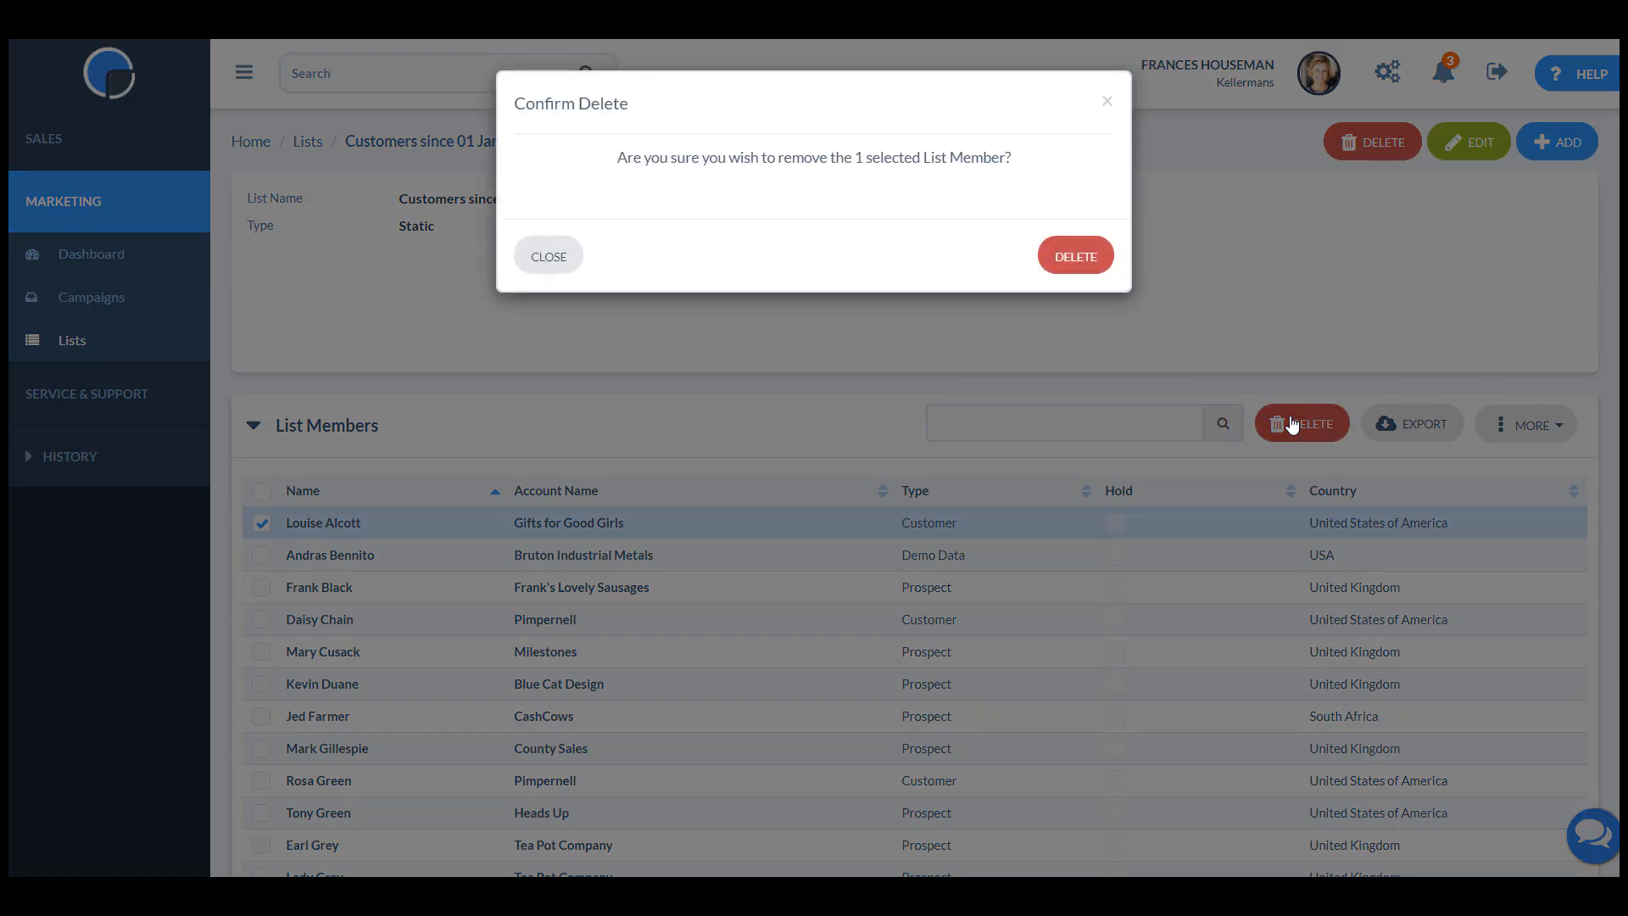
pyautogui.click(1085, 257)
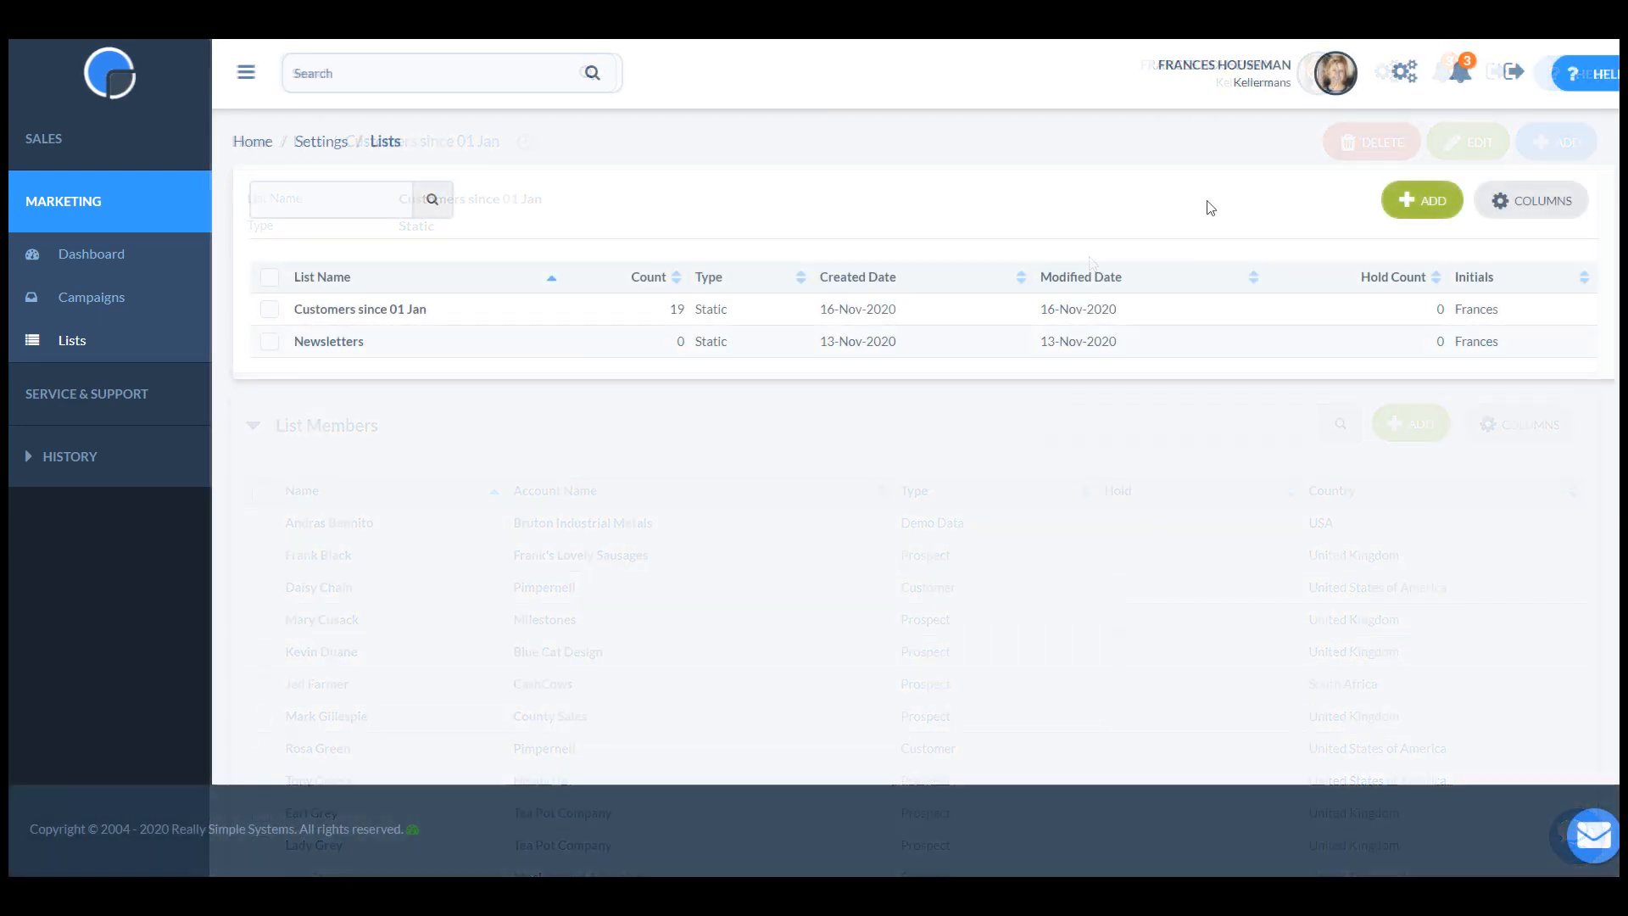
# Create and save a new dynamic mailing list named "Customers & Prospects in USA".
pyautogui.click(1421, 203)
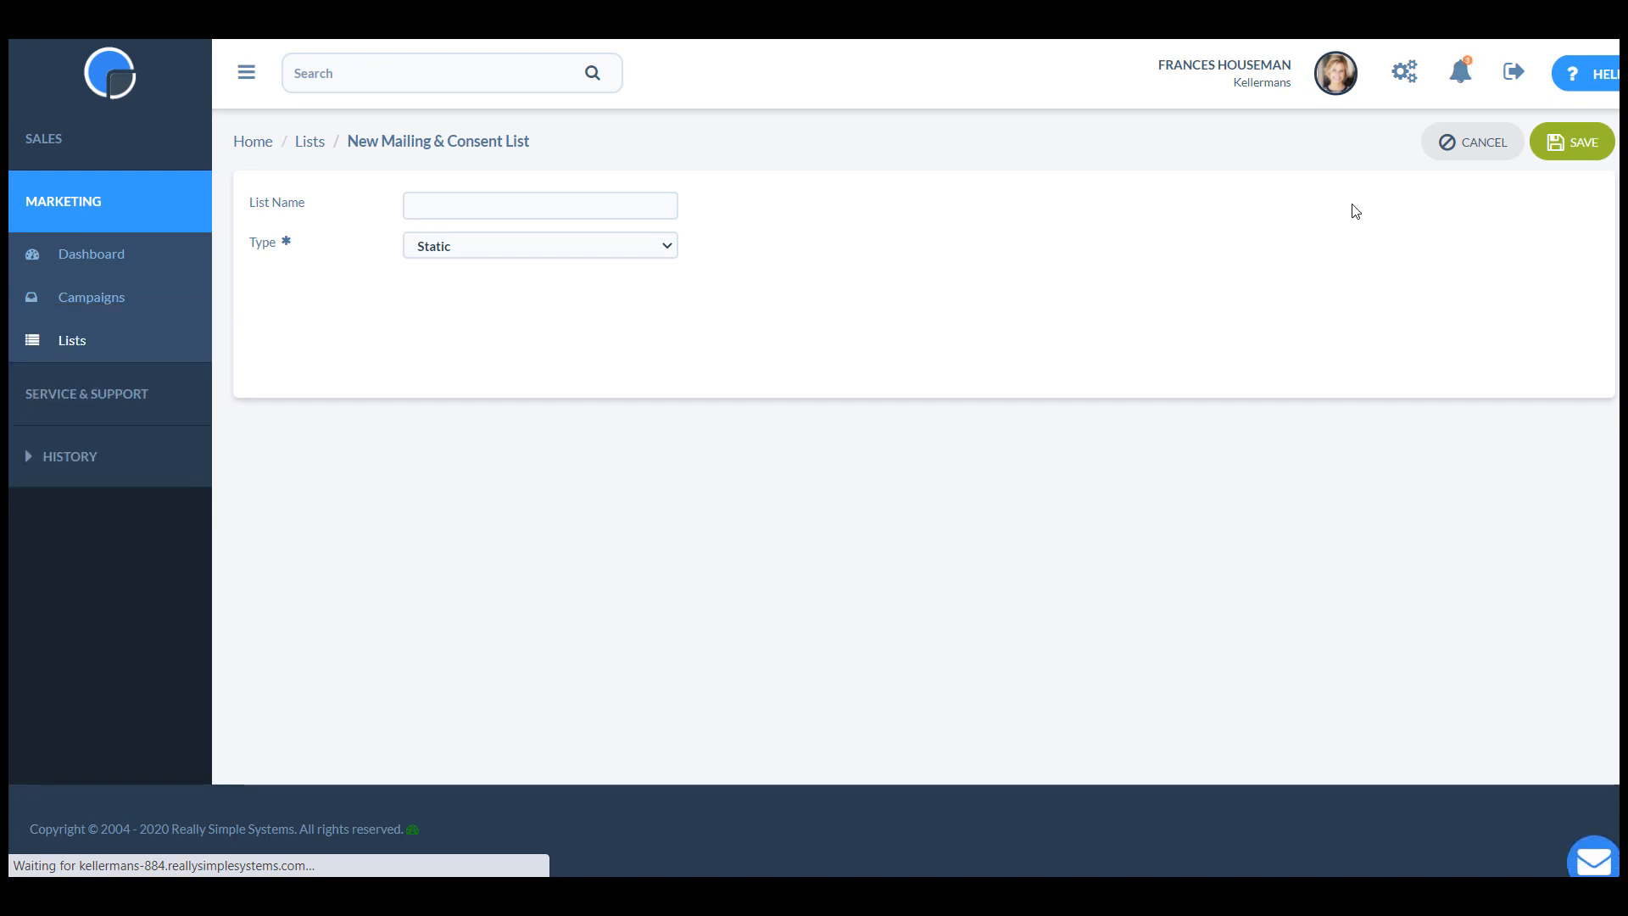
pyautogui.click(647, 201)
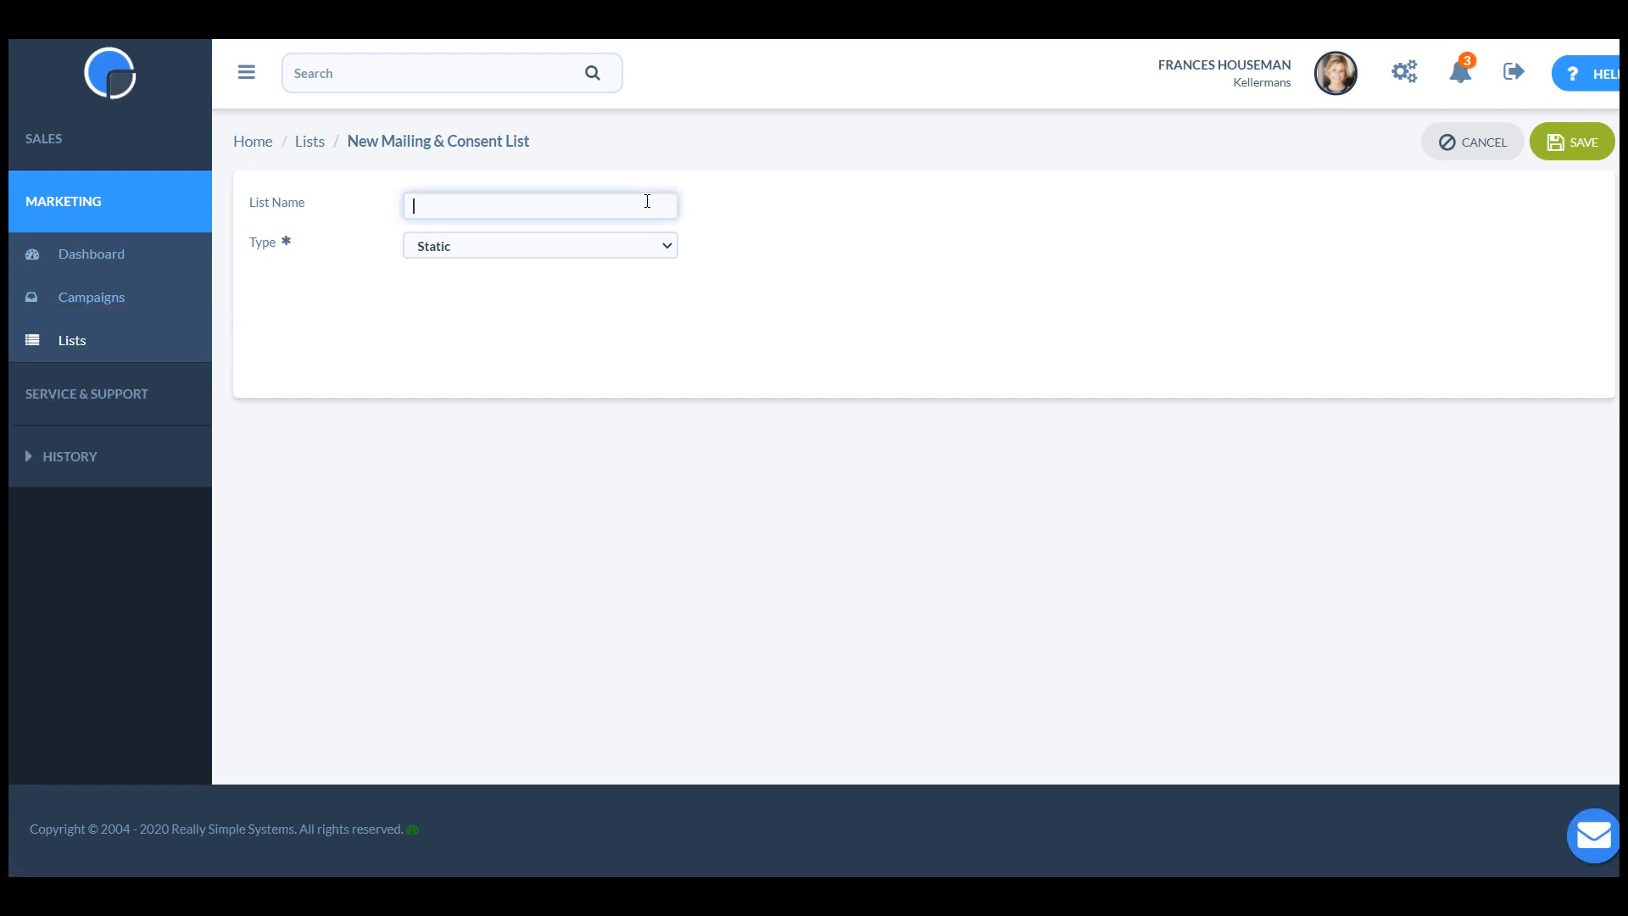
pyautogui.write('Customers & Prospects in USA')
pyautogui.click(639, 242)
pyautogui.click(639, 261)
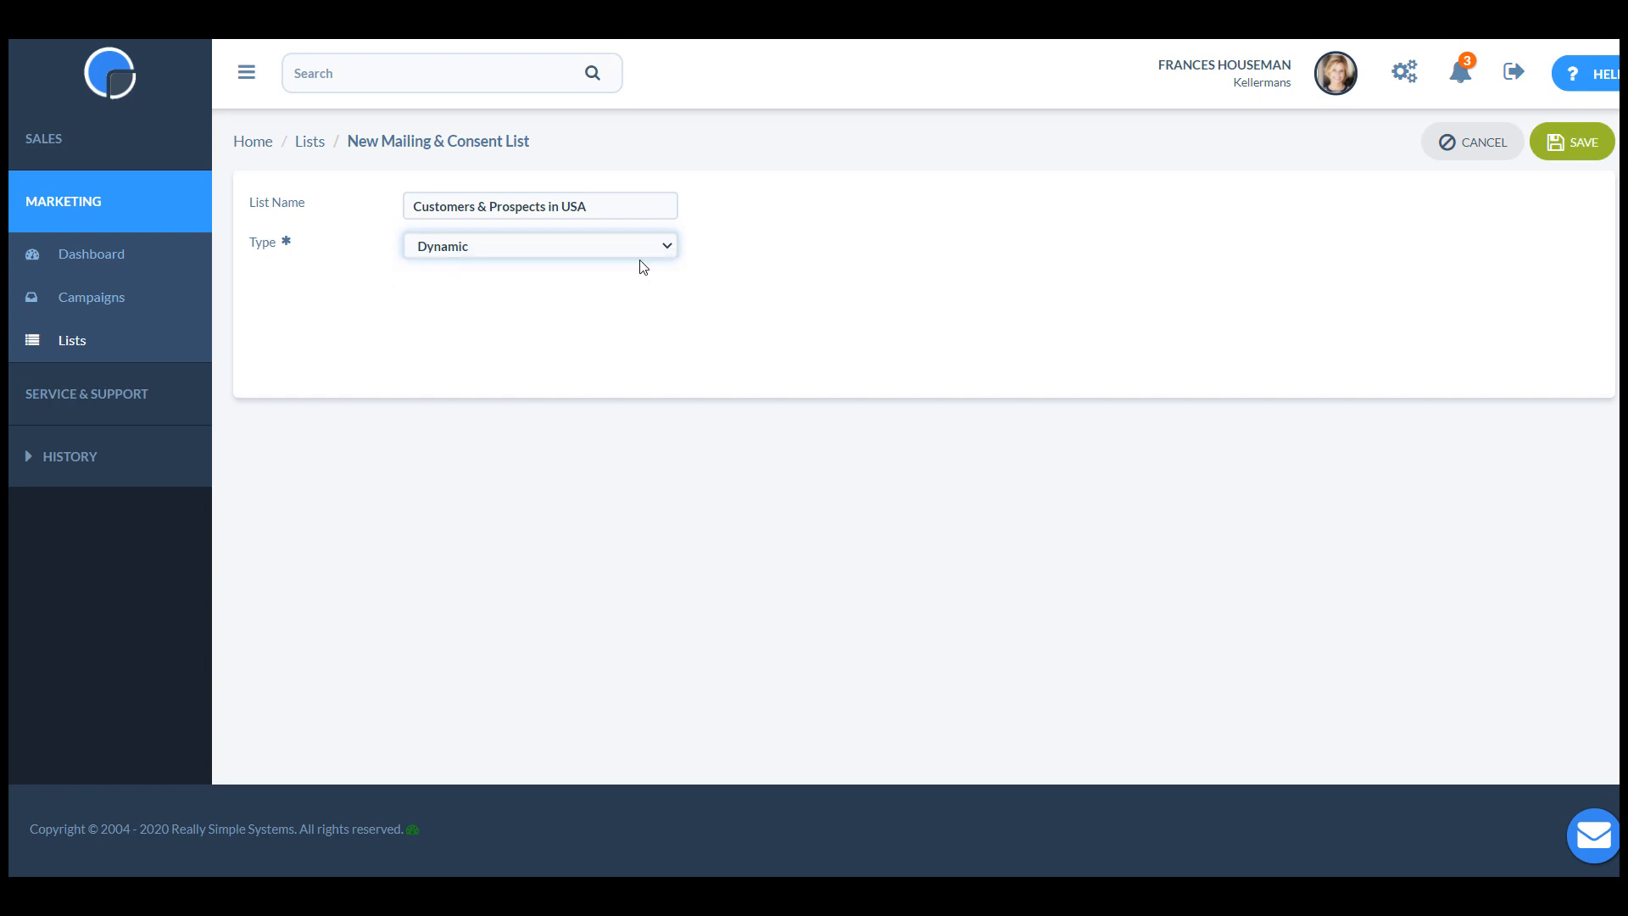
pyautogui.click(821, 303)
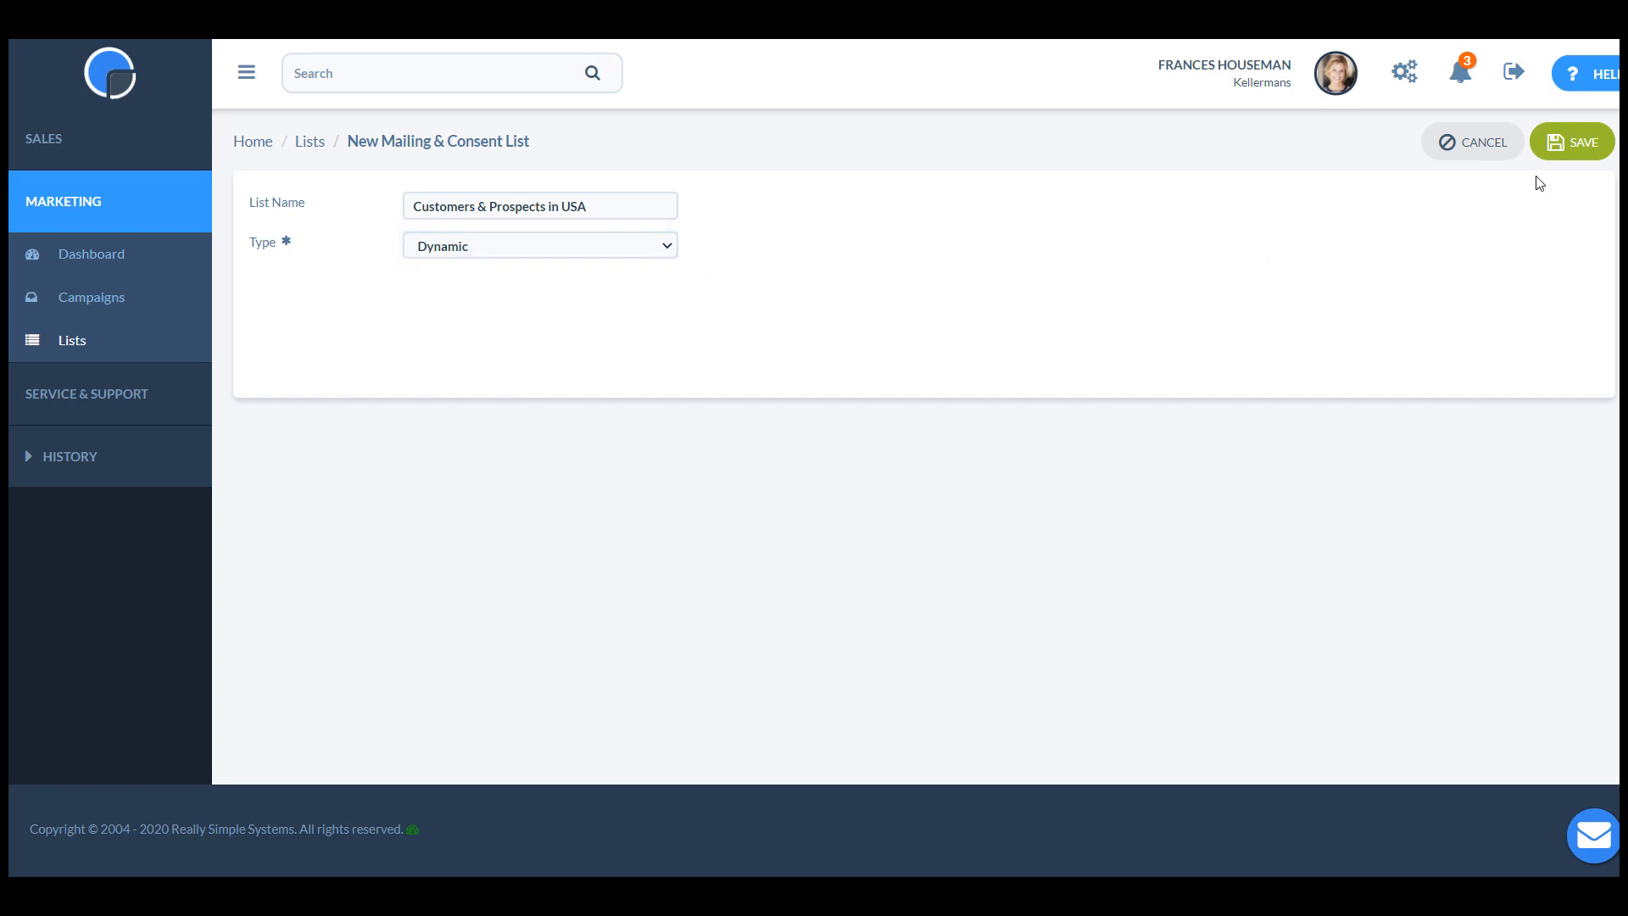
pyautogui.click(1574, 145)
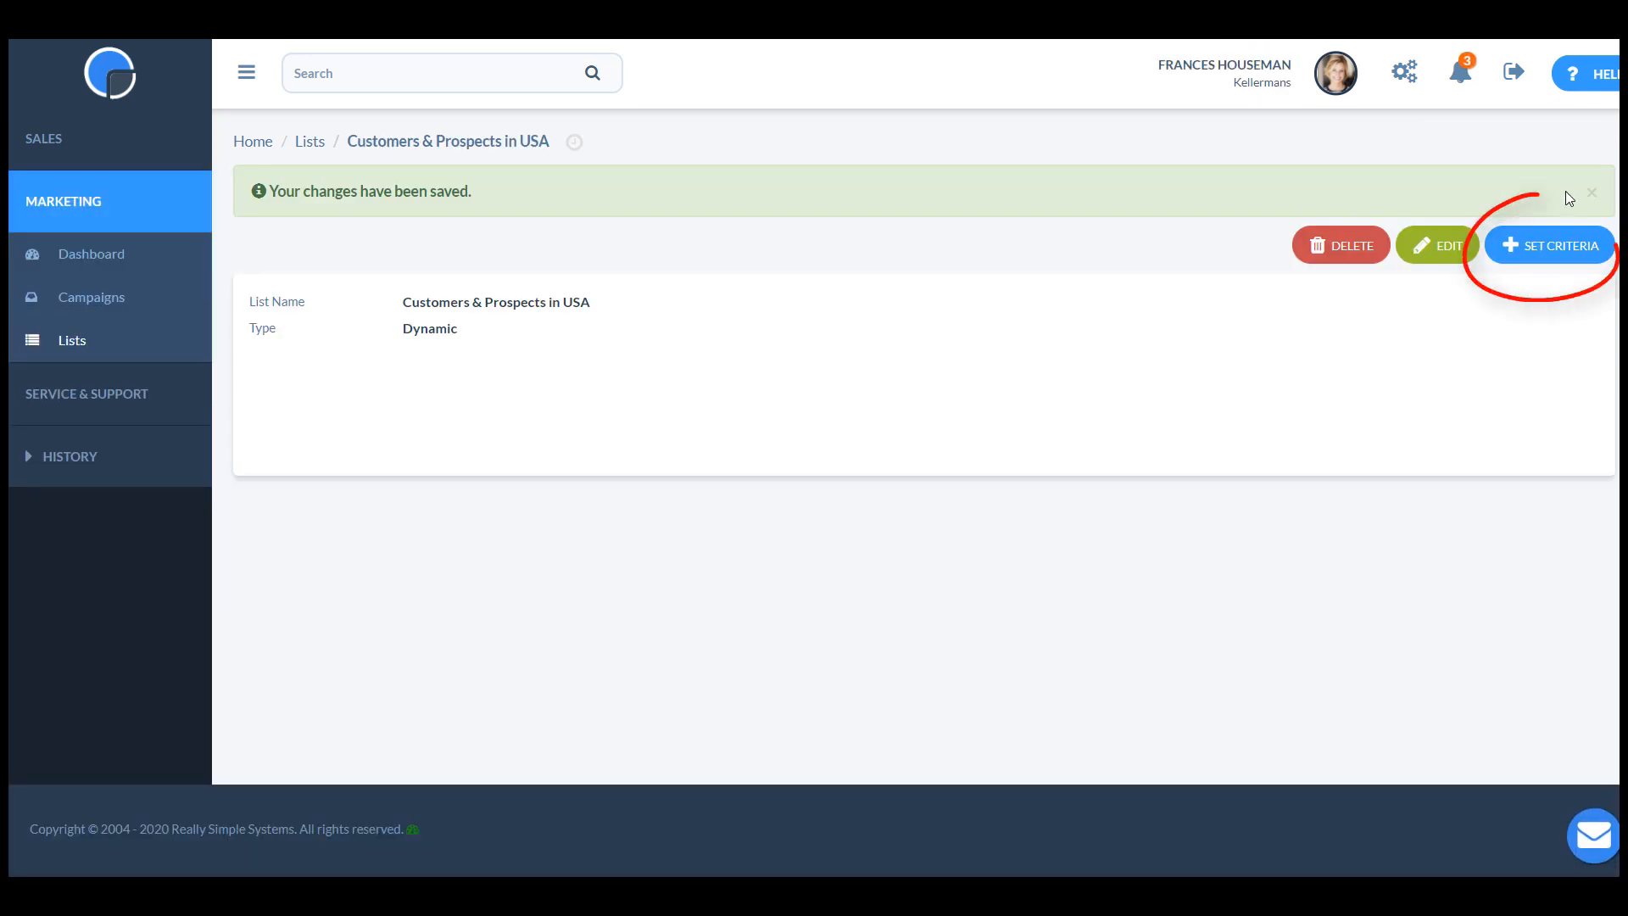
# Add a criterion to the dynamic list requiring Account.Type to be one of Customer or Prospect.
pyautogui.click(1562, 252)
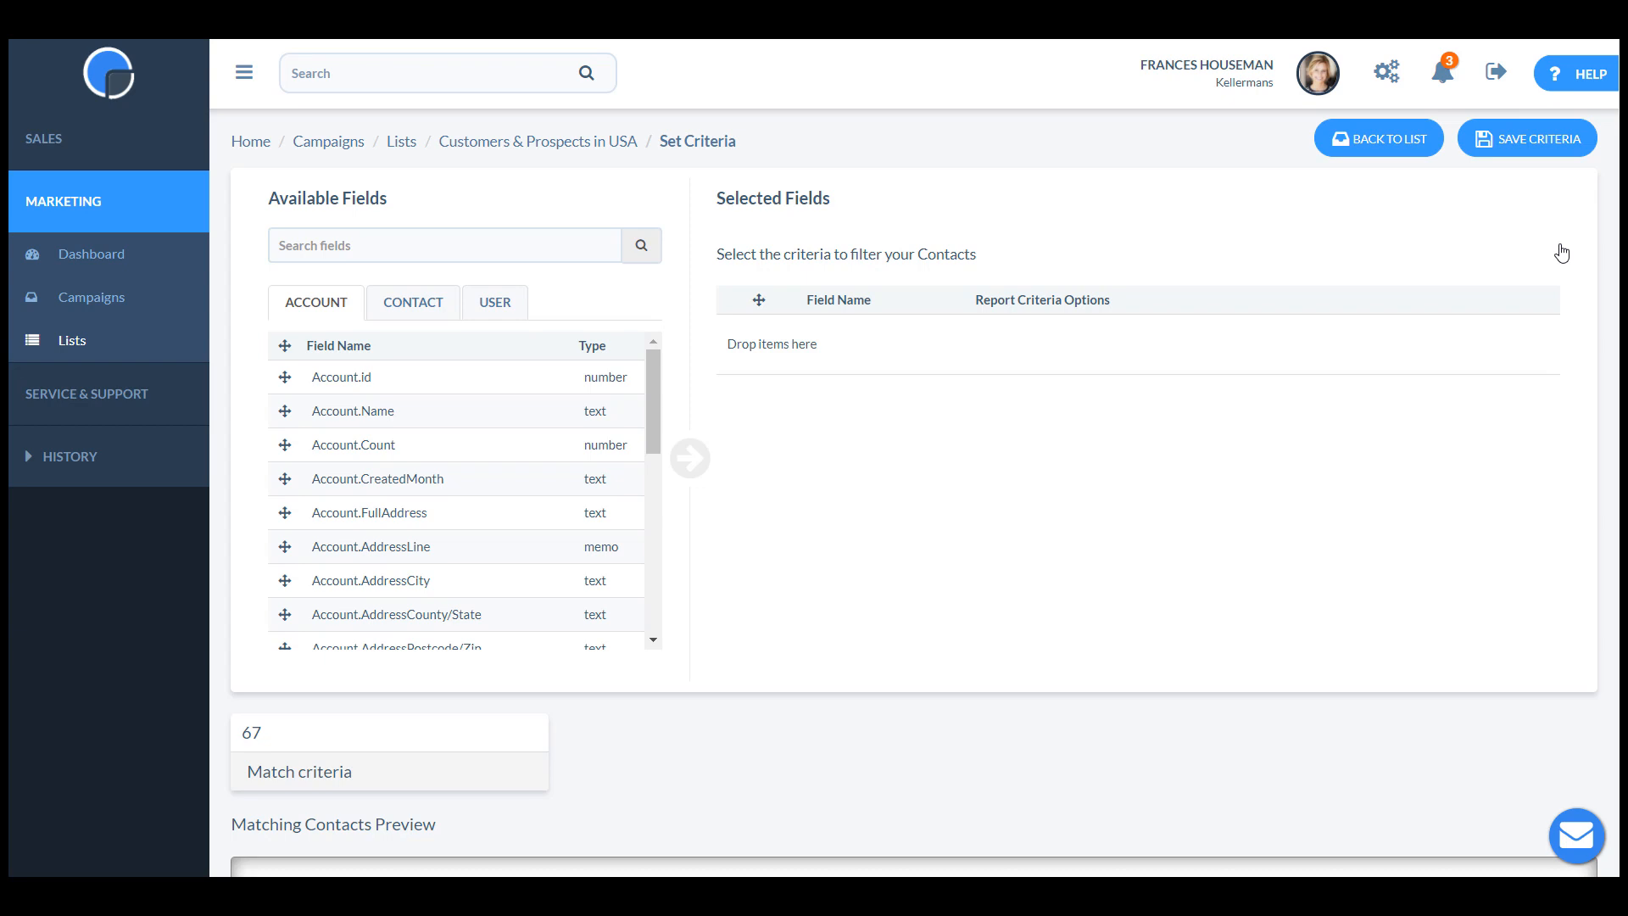
pyautogui.moveTo(650, 364); pyautogui.dragTo(643, 499)
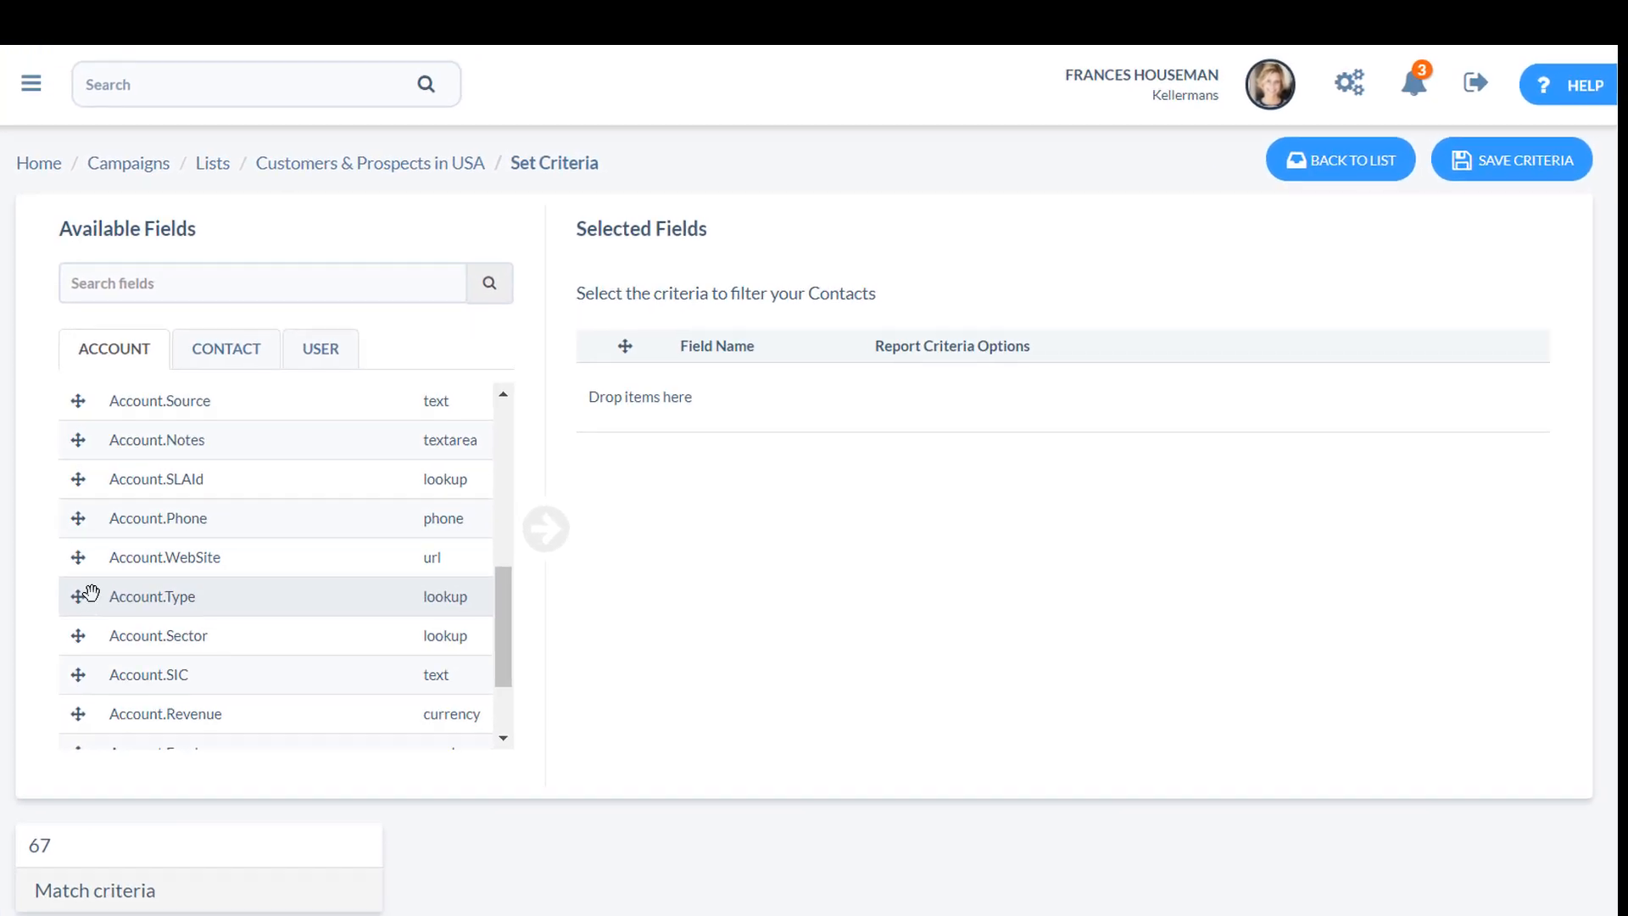
pyautogui.moveTo(91, 593); pyautogui.dragTo(688, 395)
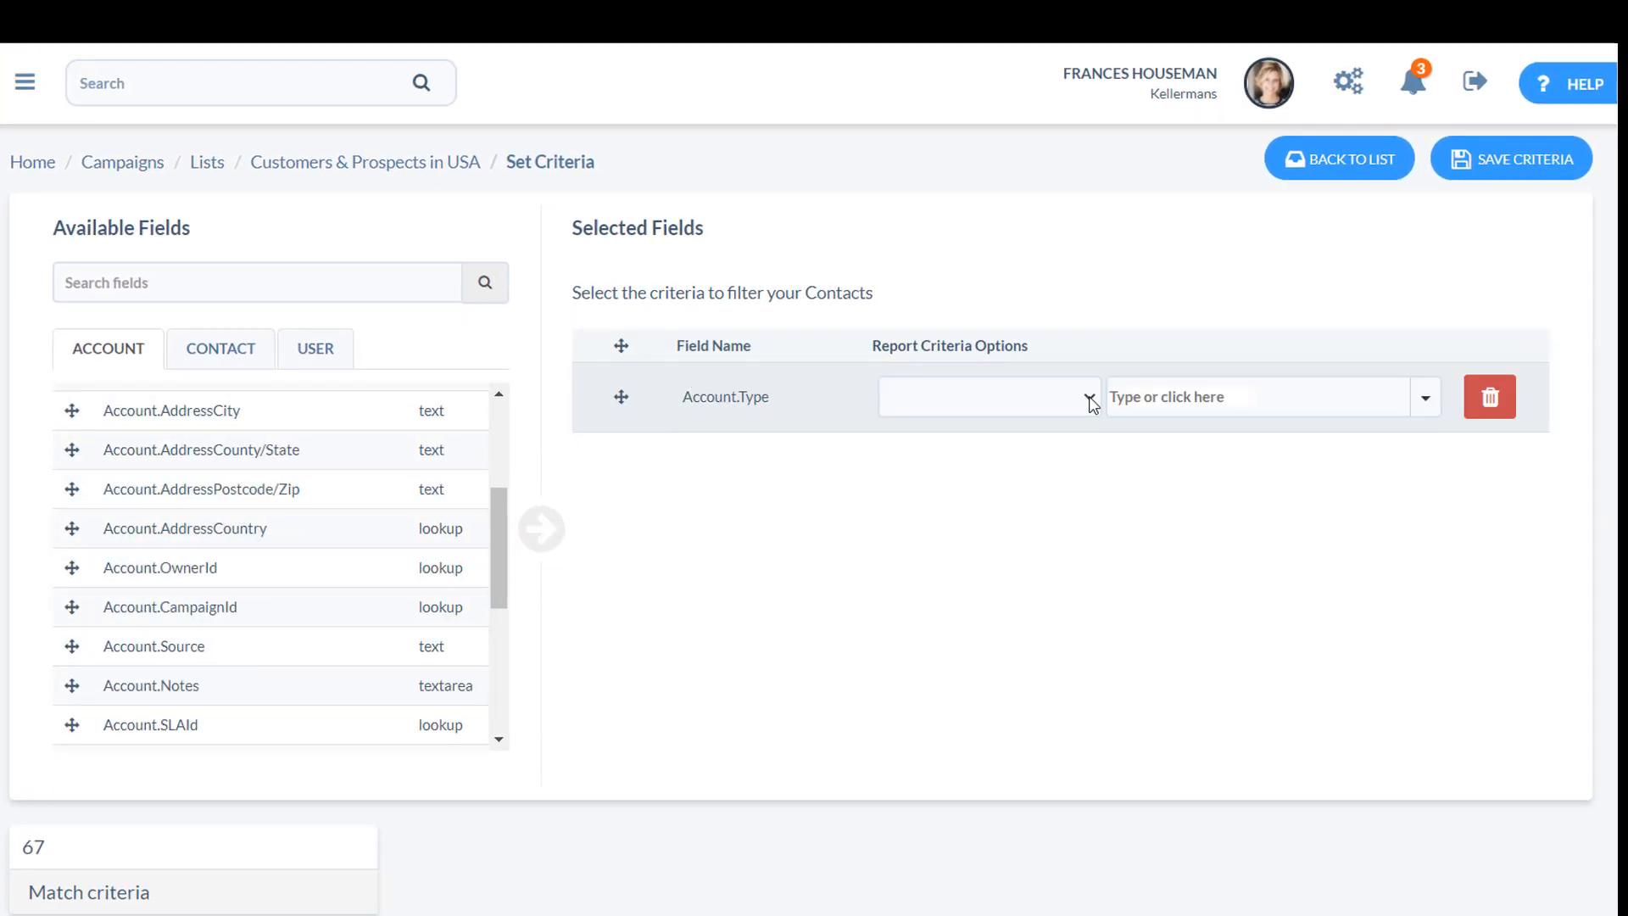
pyautogui.click(1089, 398)
pyautogui.click(1045, 556)
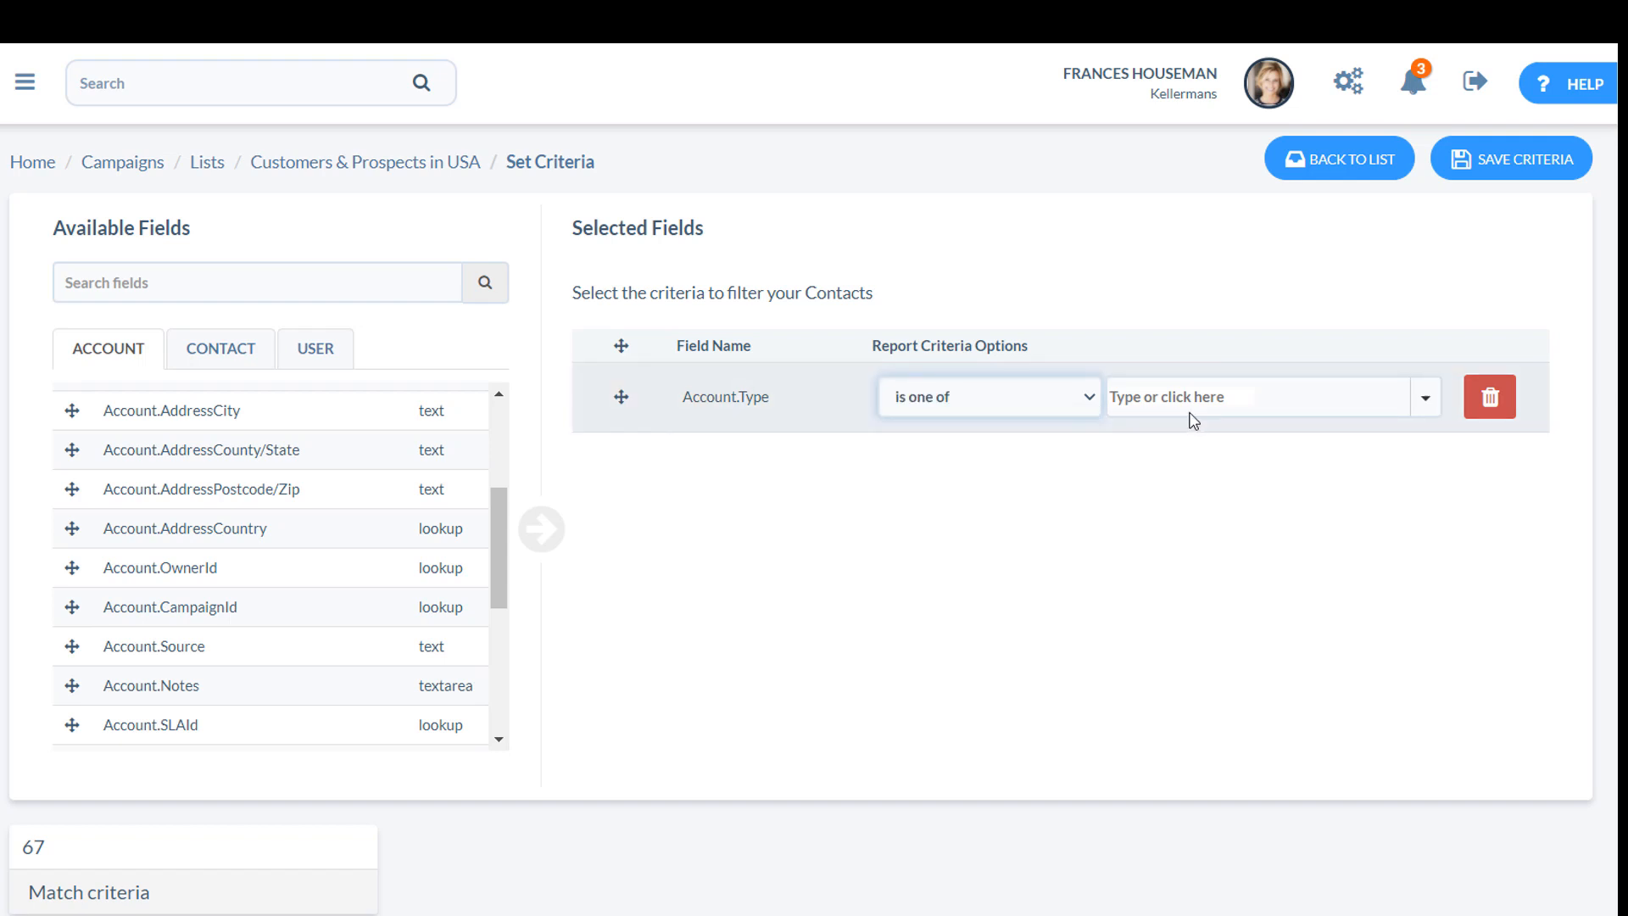
pyautogui.click(1210, 398)
pyautogui.write('cust')
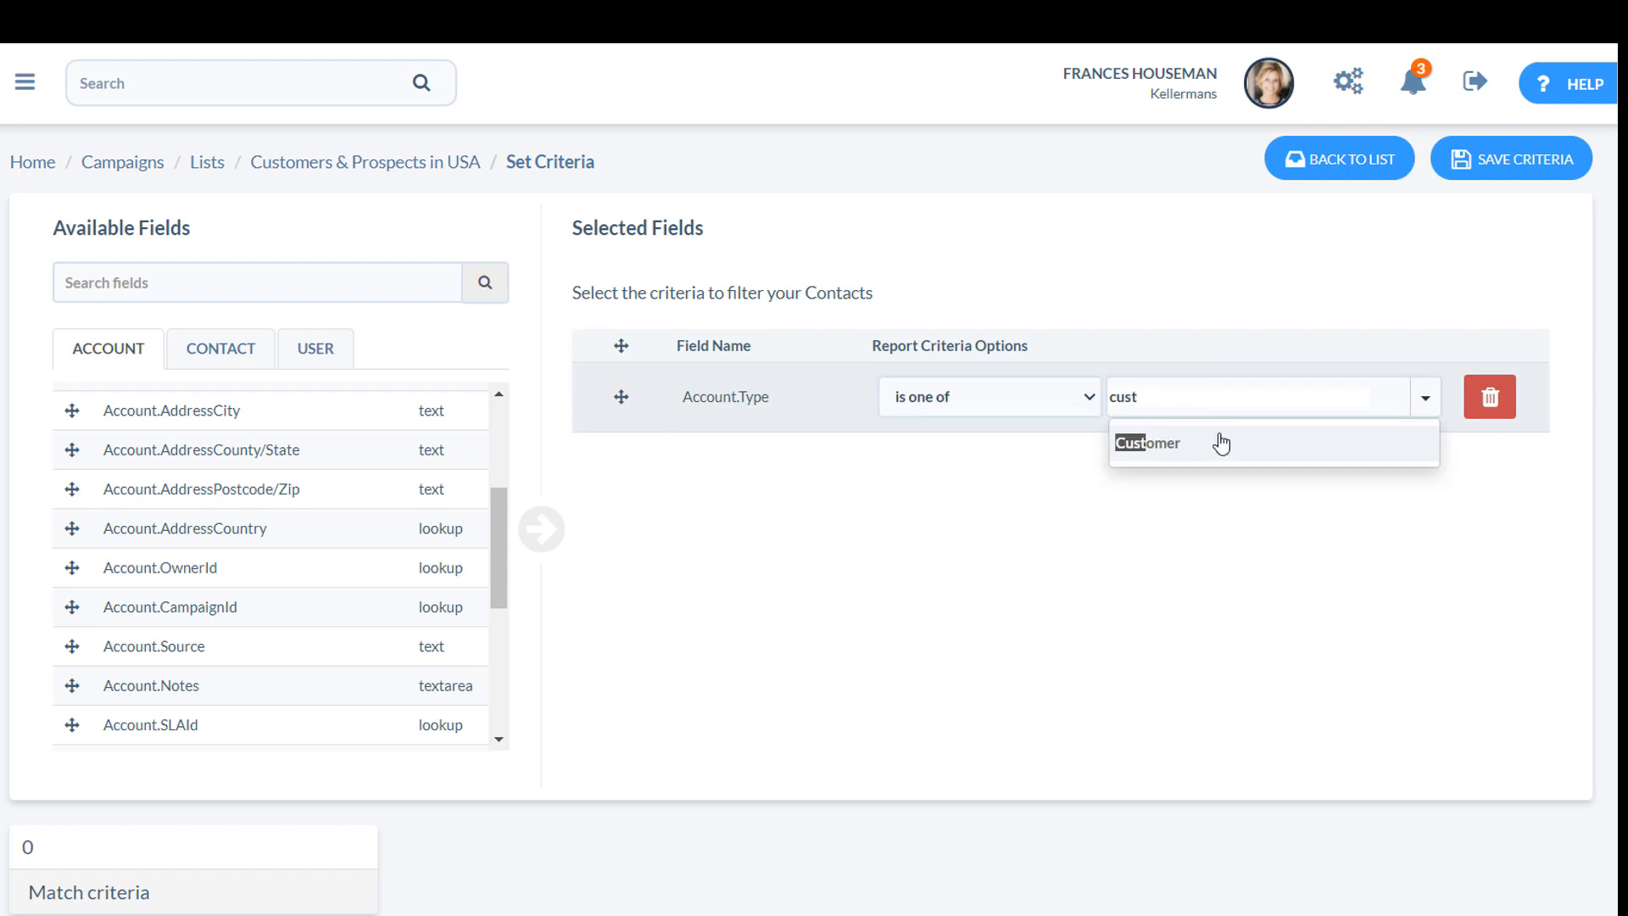
pyautogui.click(1221, 443)
pyautogui.write('pros')
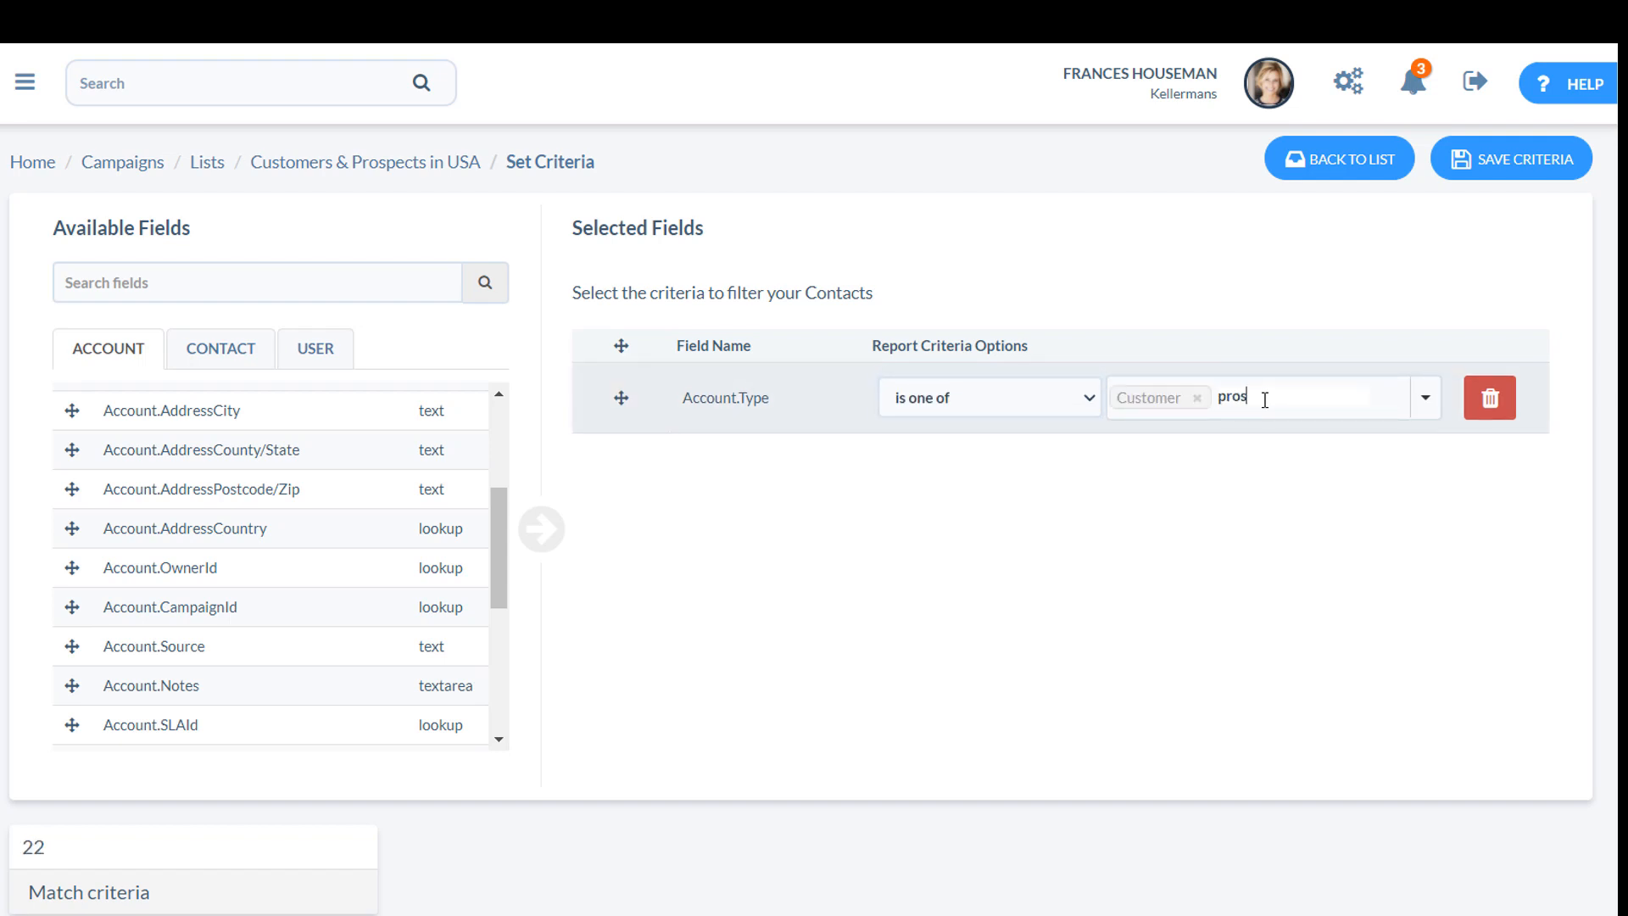
pyautogui.click(1255, 446)
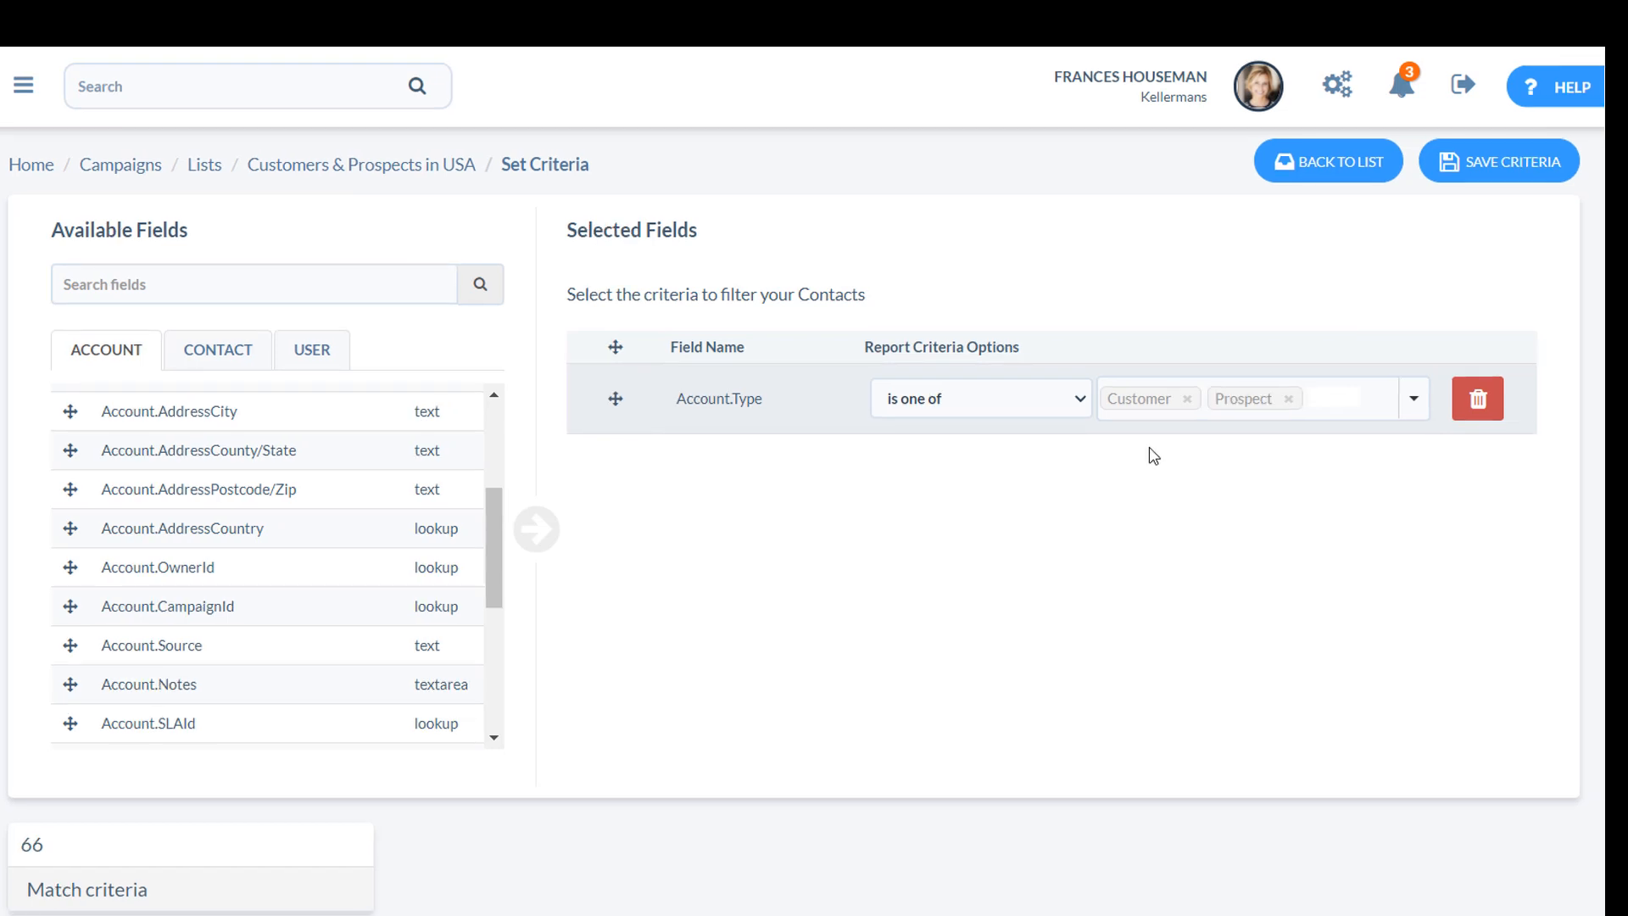
# Add a second criterion requiring Account.AddressCountry to be equal to United States of America, and save the criteria before returning to the list.
pyautogui.moveTo(123, 526); pyautogui.dragTo(793, 442)
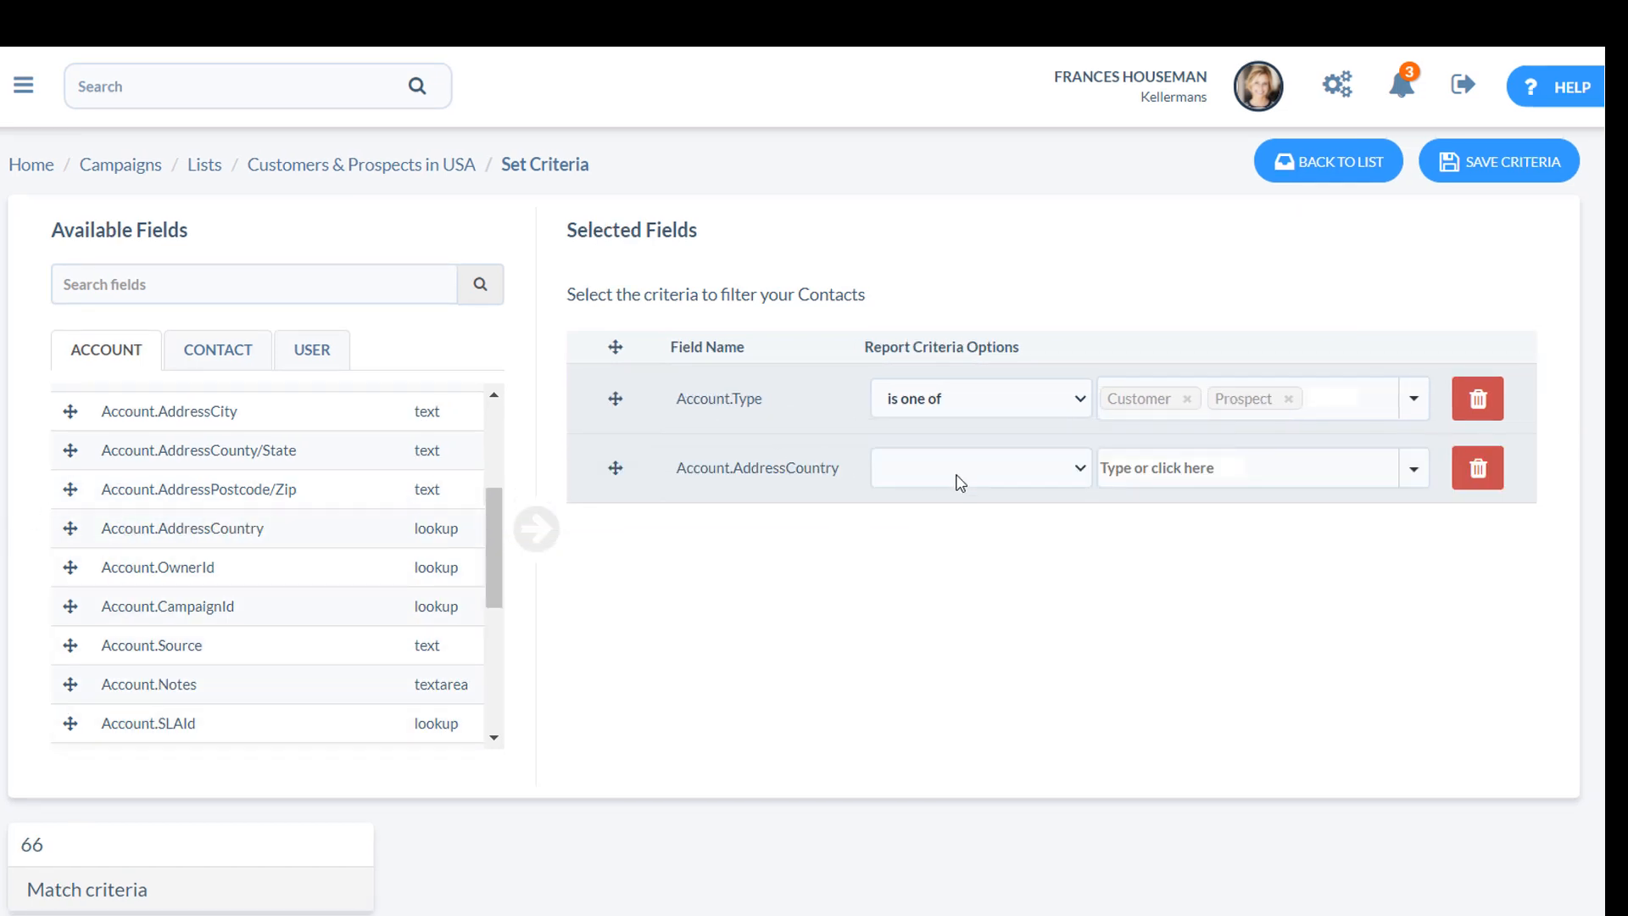
pyautogui.click(1078, 473)
pyautogui.click(1051, 519)
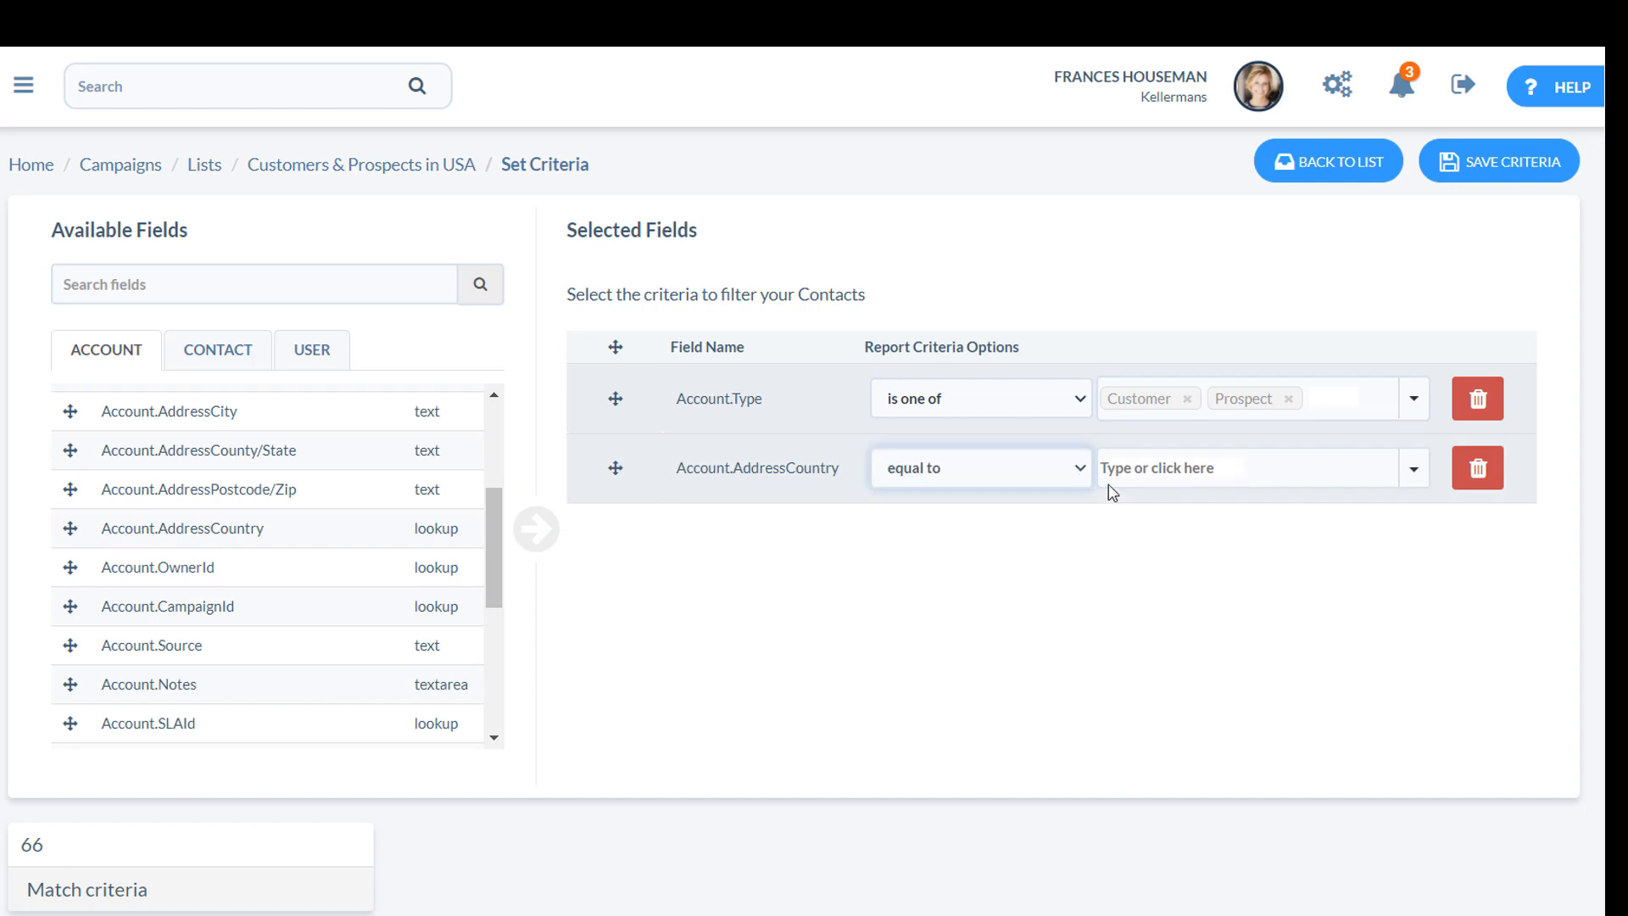
pyautogui.click(1150, 469)
pyautogui.write('uni')
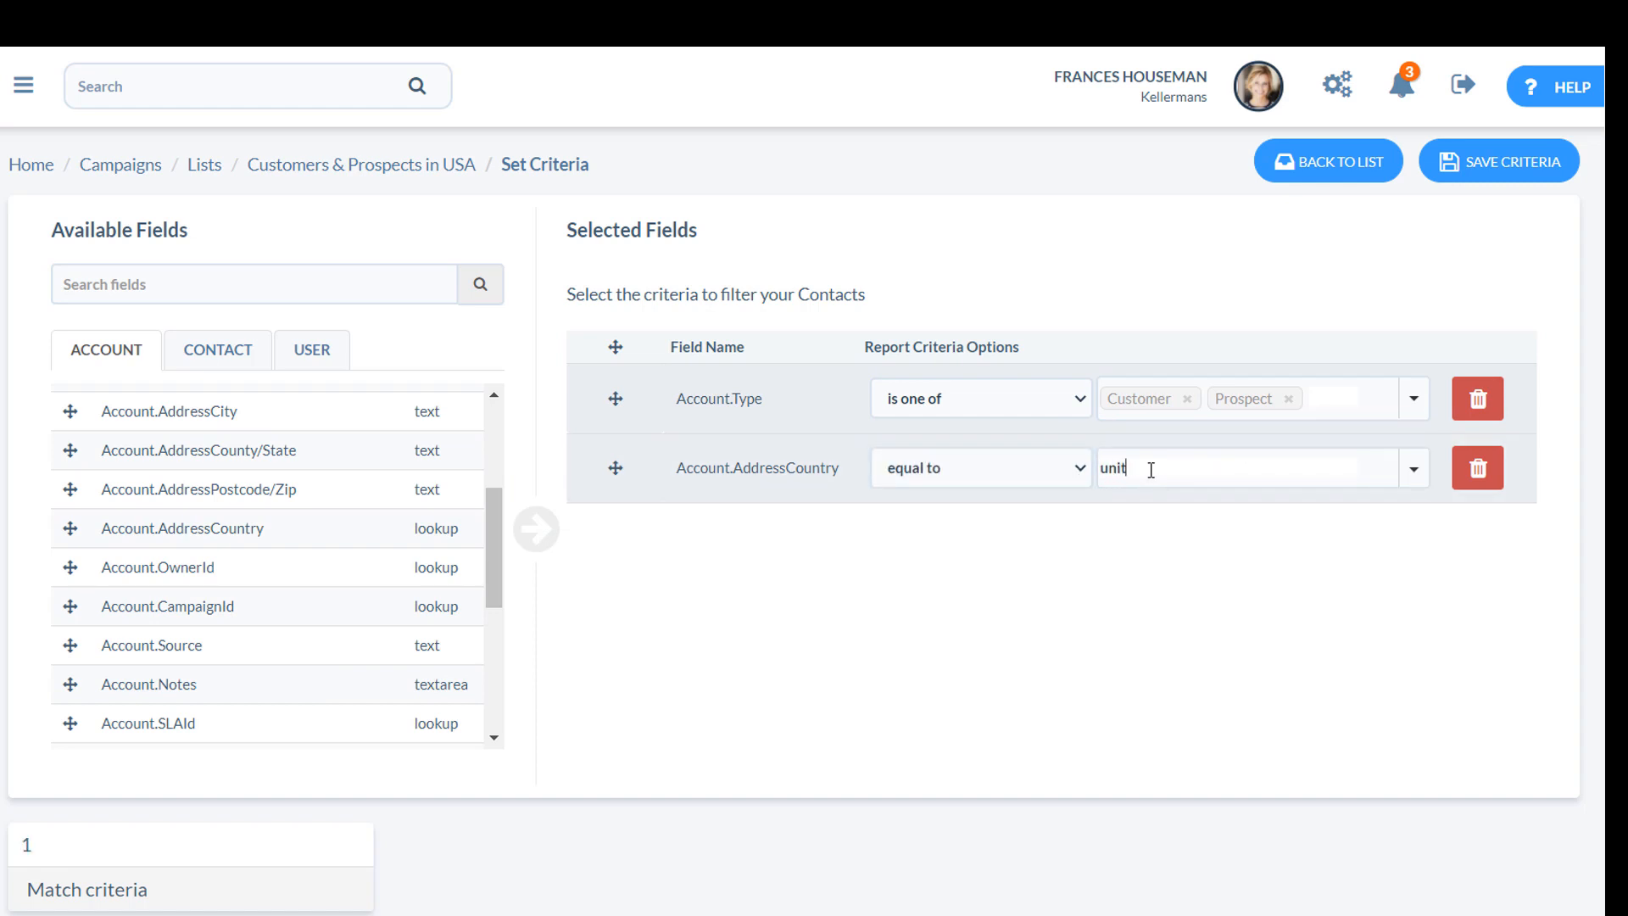
pyautogui.write('t')
pyautogui.click(1196, 582)
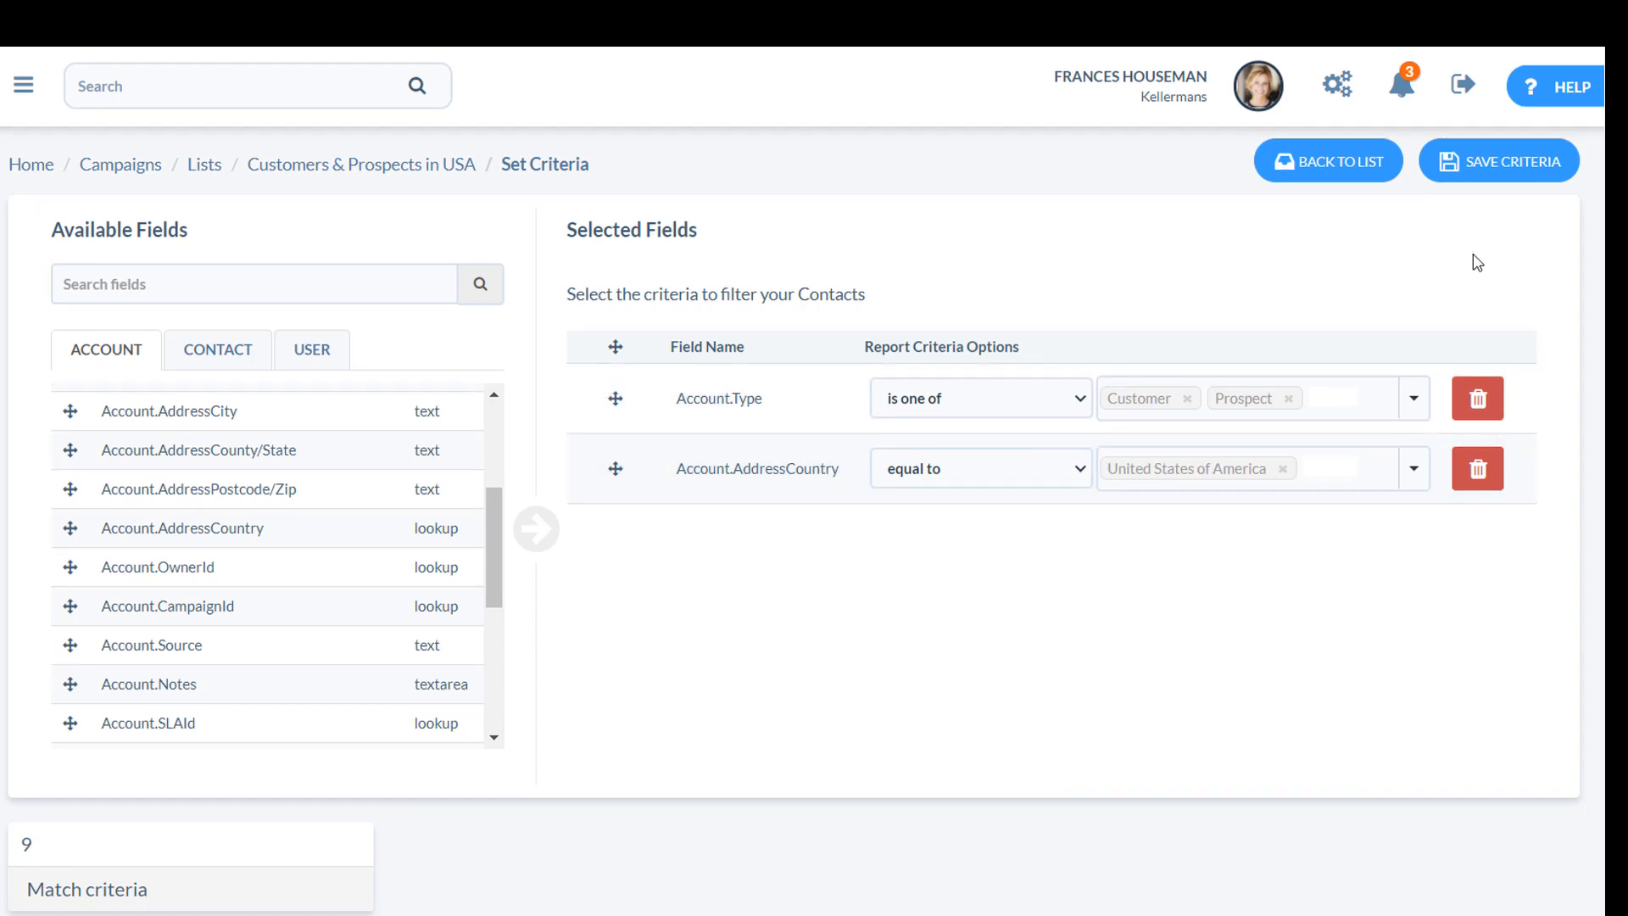
pyautogui.click(1513, 161)
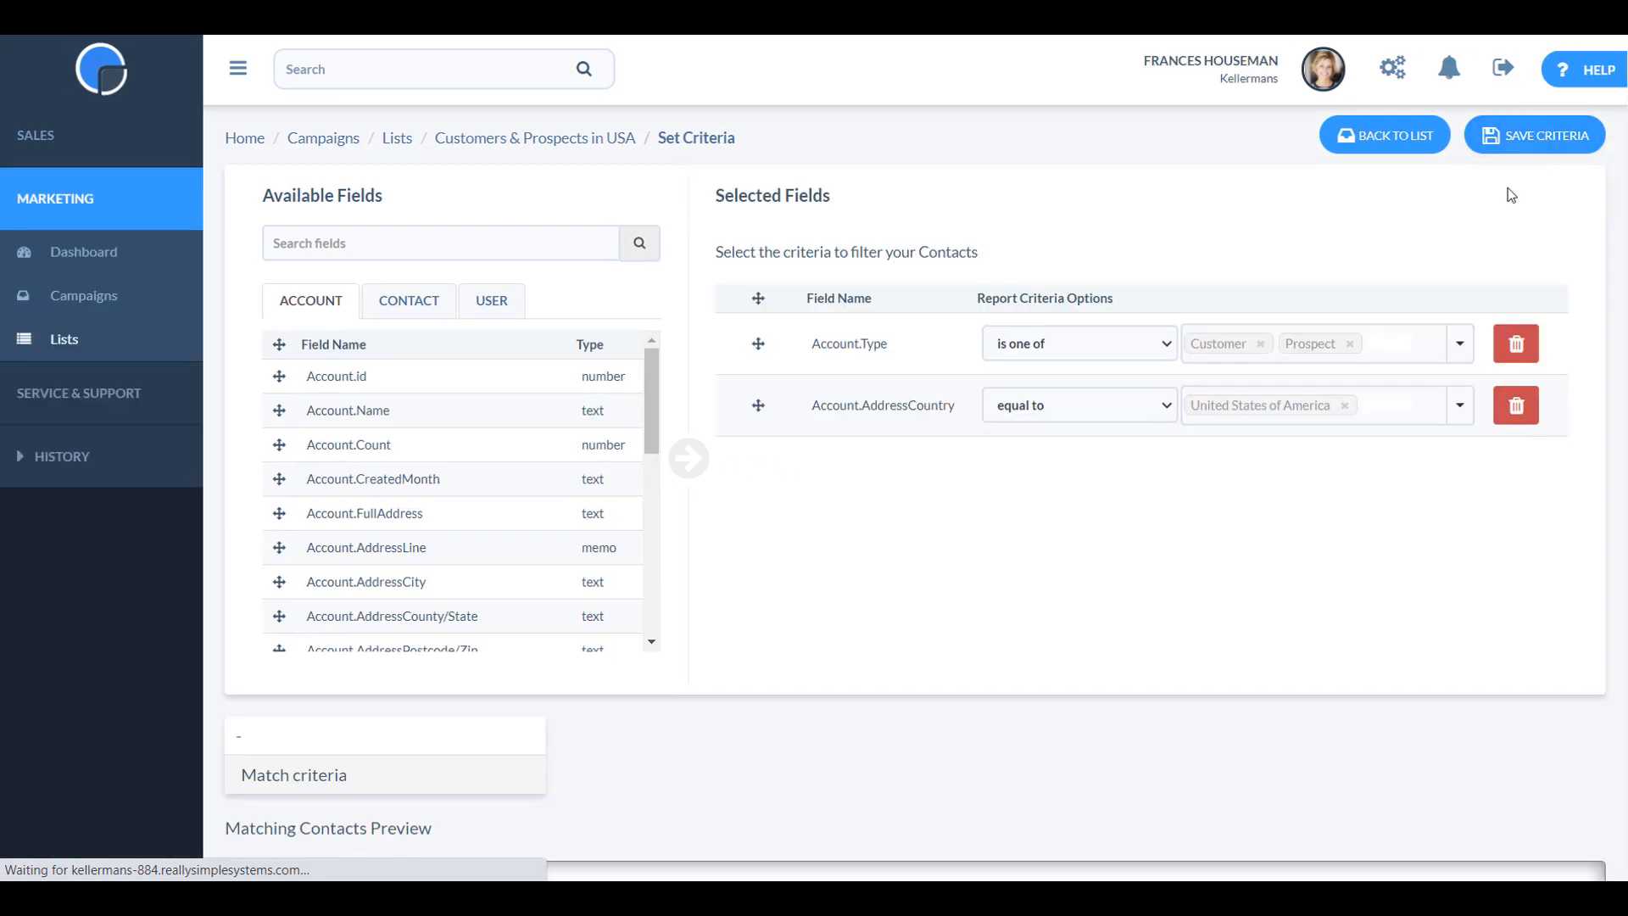
pyautogui.click(1381, 140)
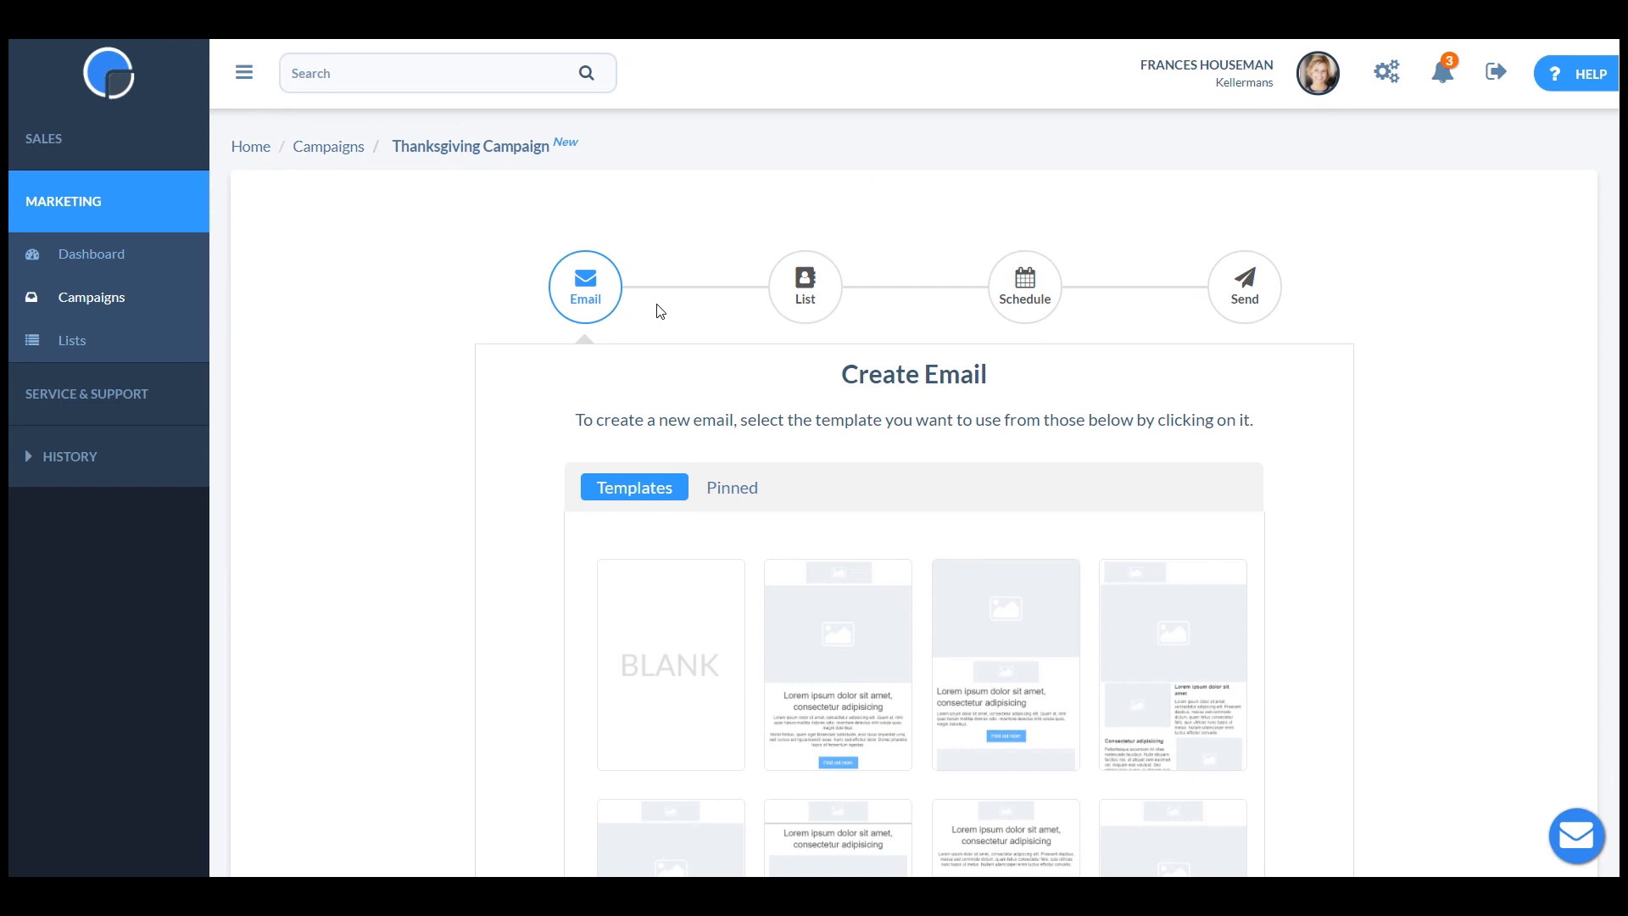
# Choose the dynamic list "Customers & Prospects in USA" as the mailing list for the Thanksgiving Campaign.
pyautogui.click(807, 292)
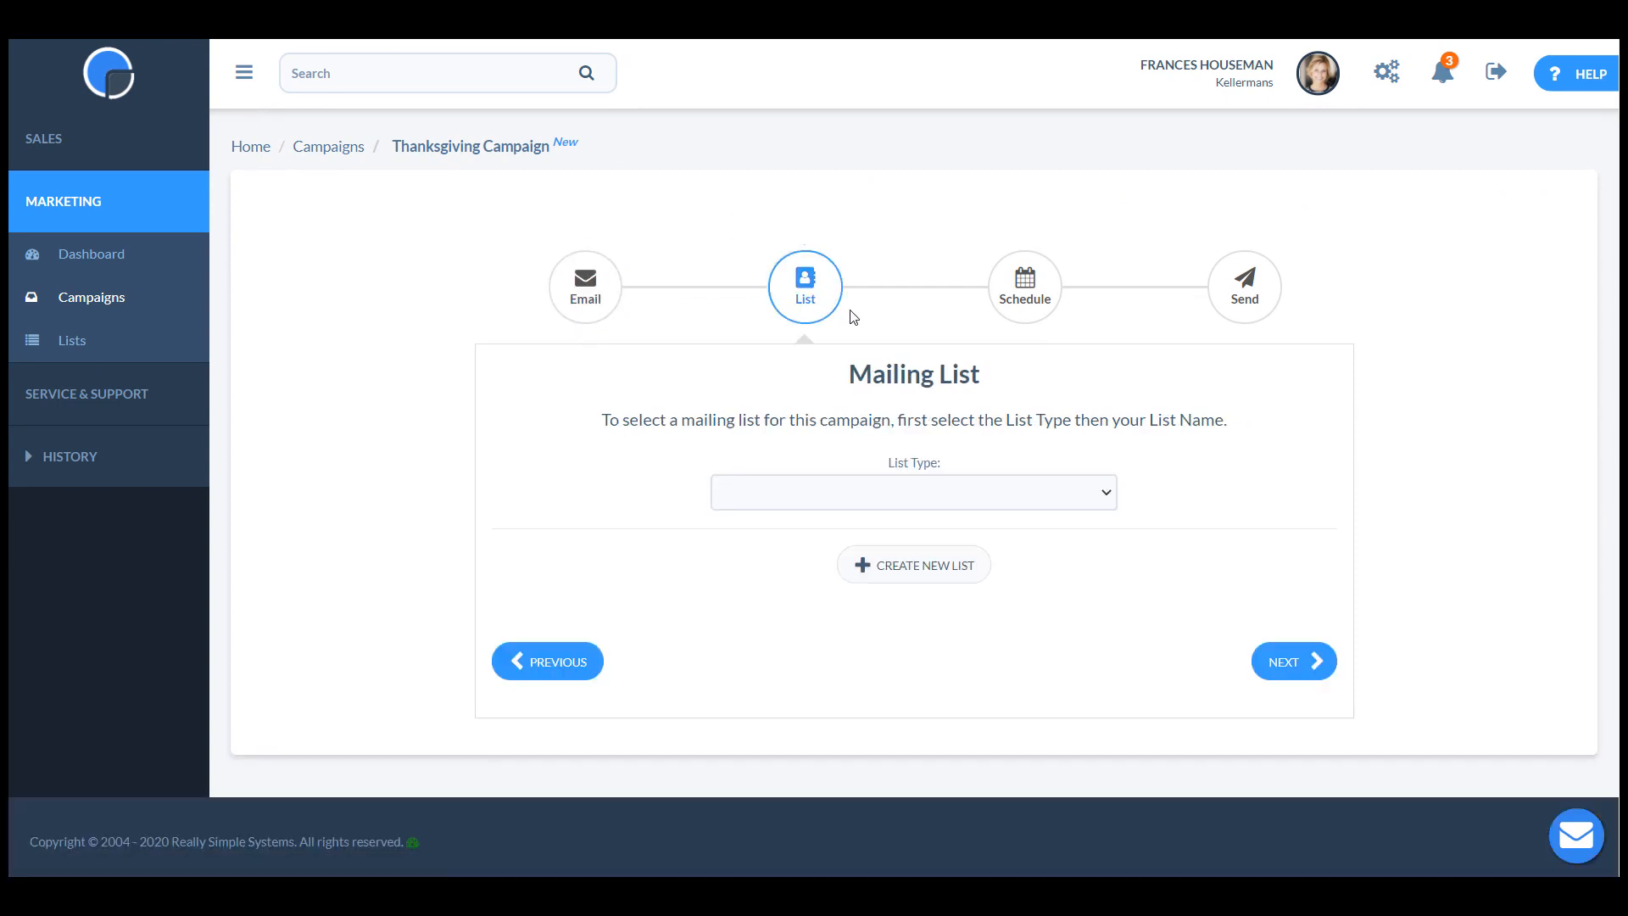
pyautogui.click(1058, 500)
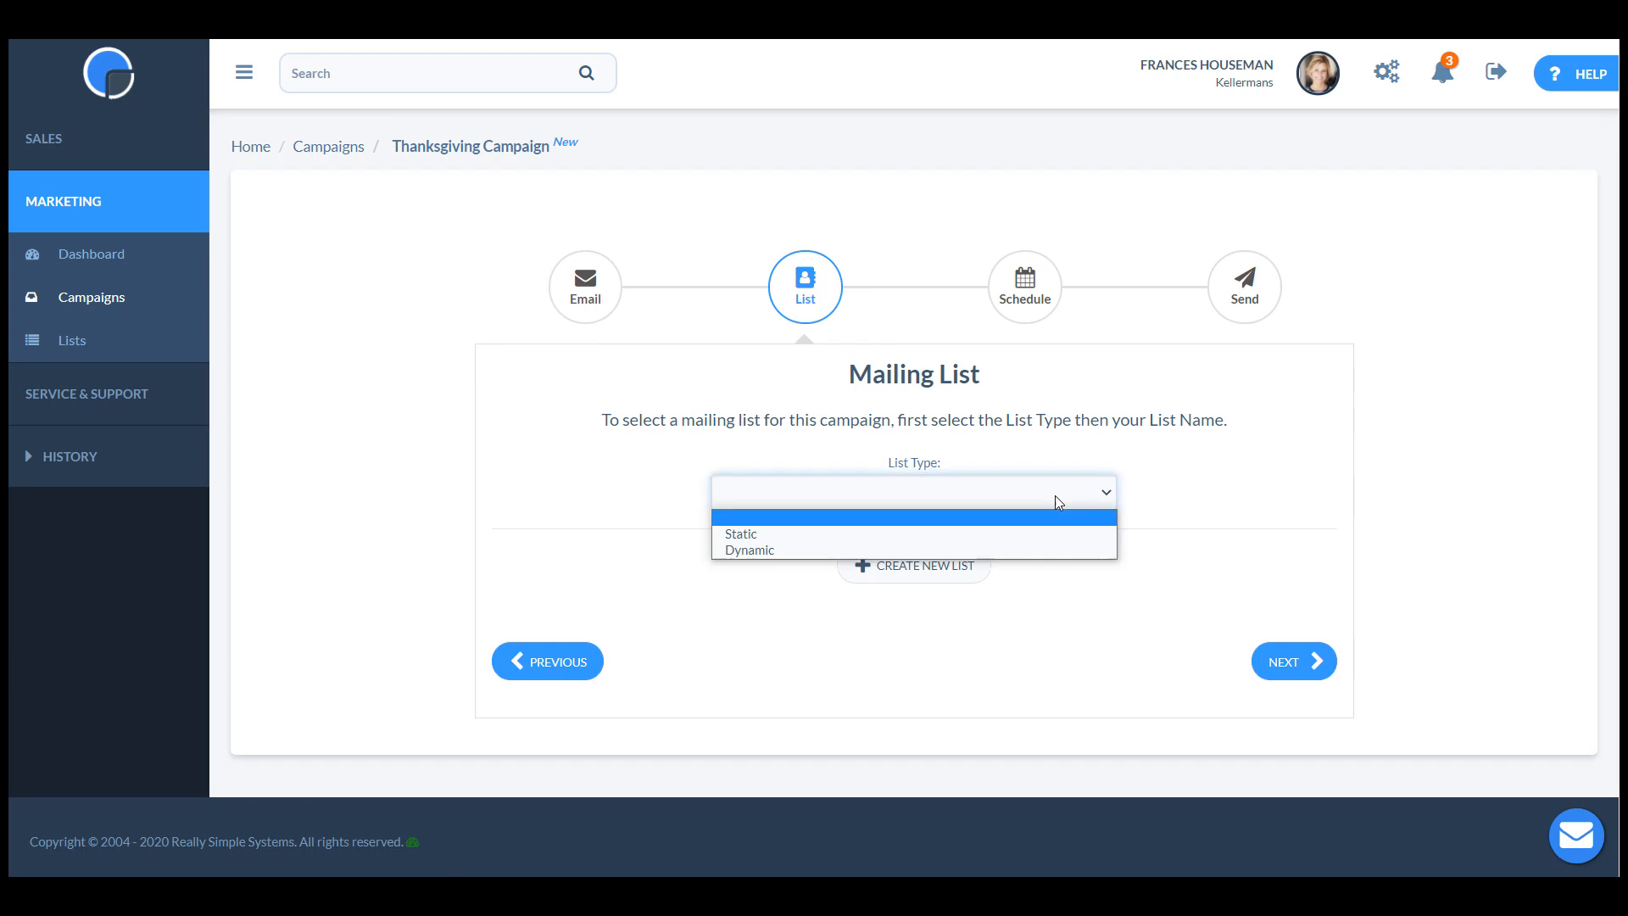
pyautogui.click(1065, 551)
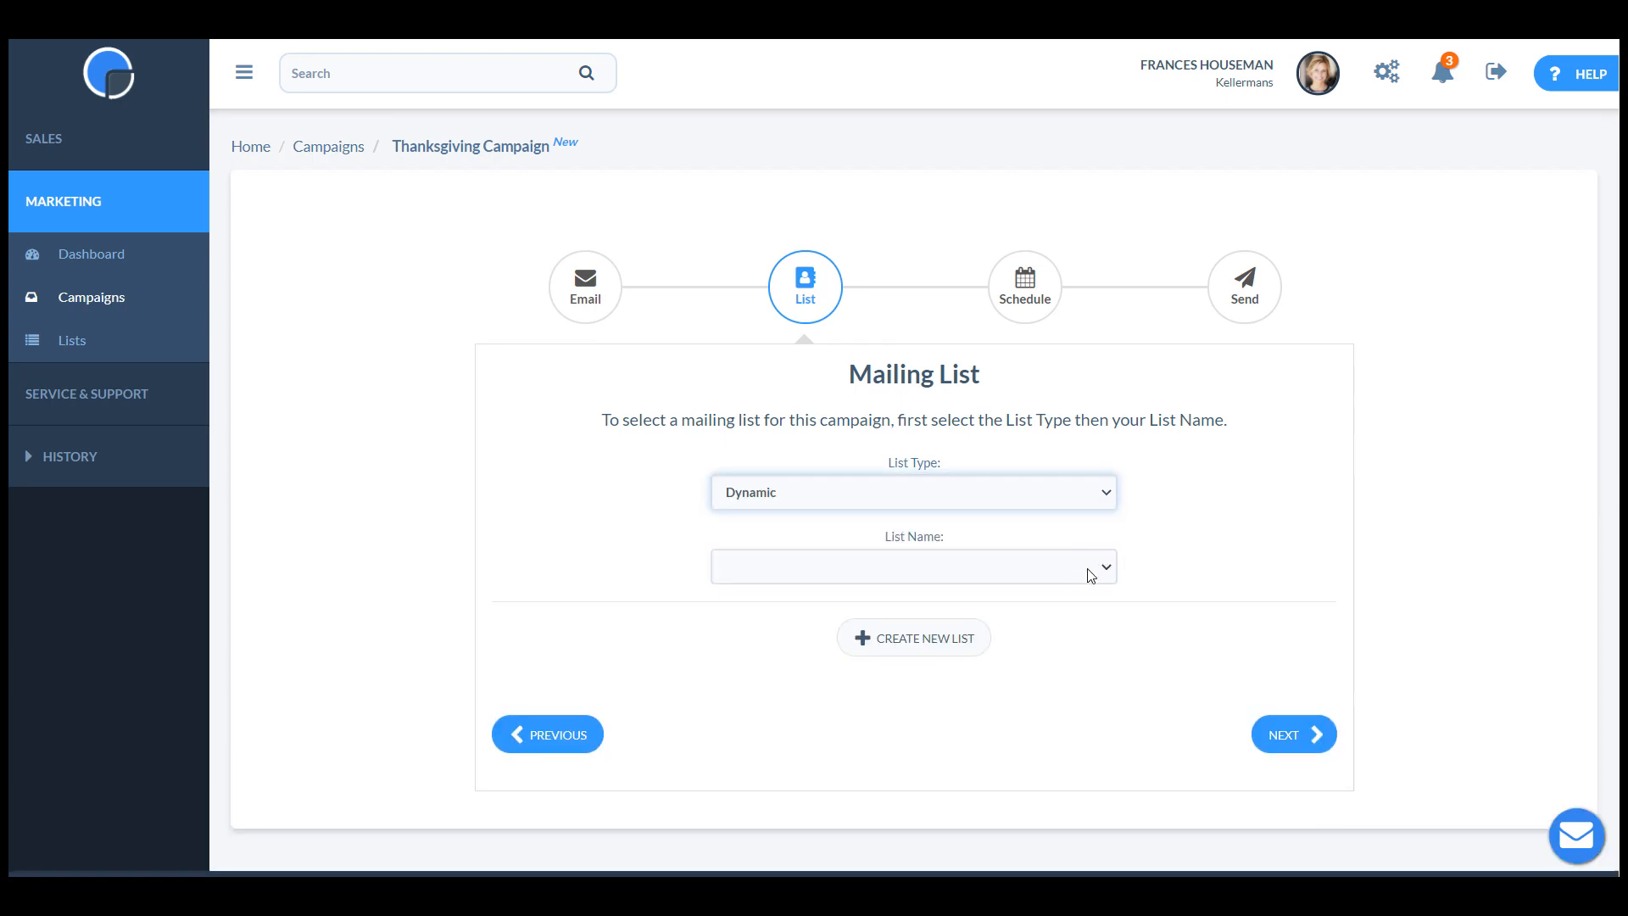
pyautogui.click(1104, 566)
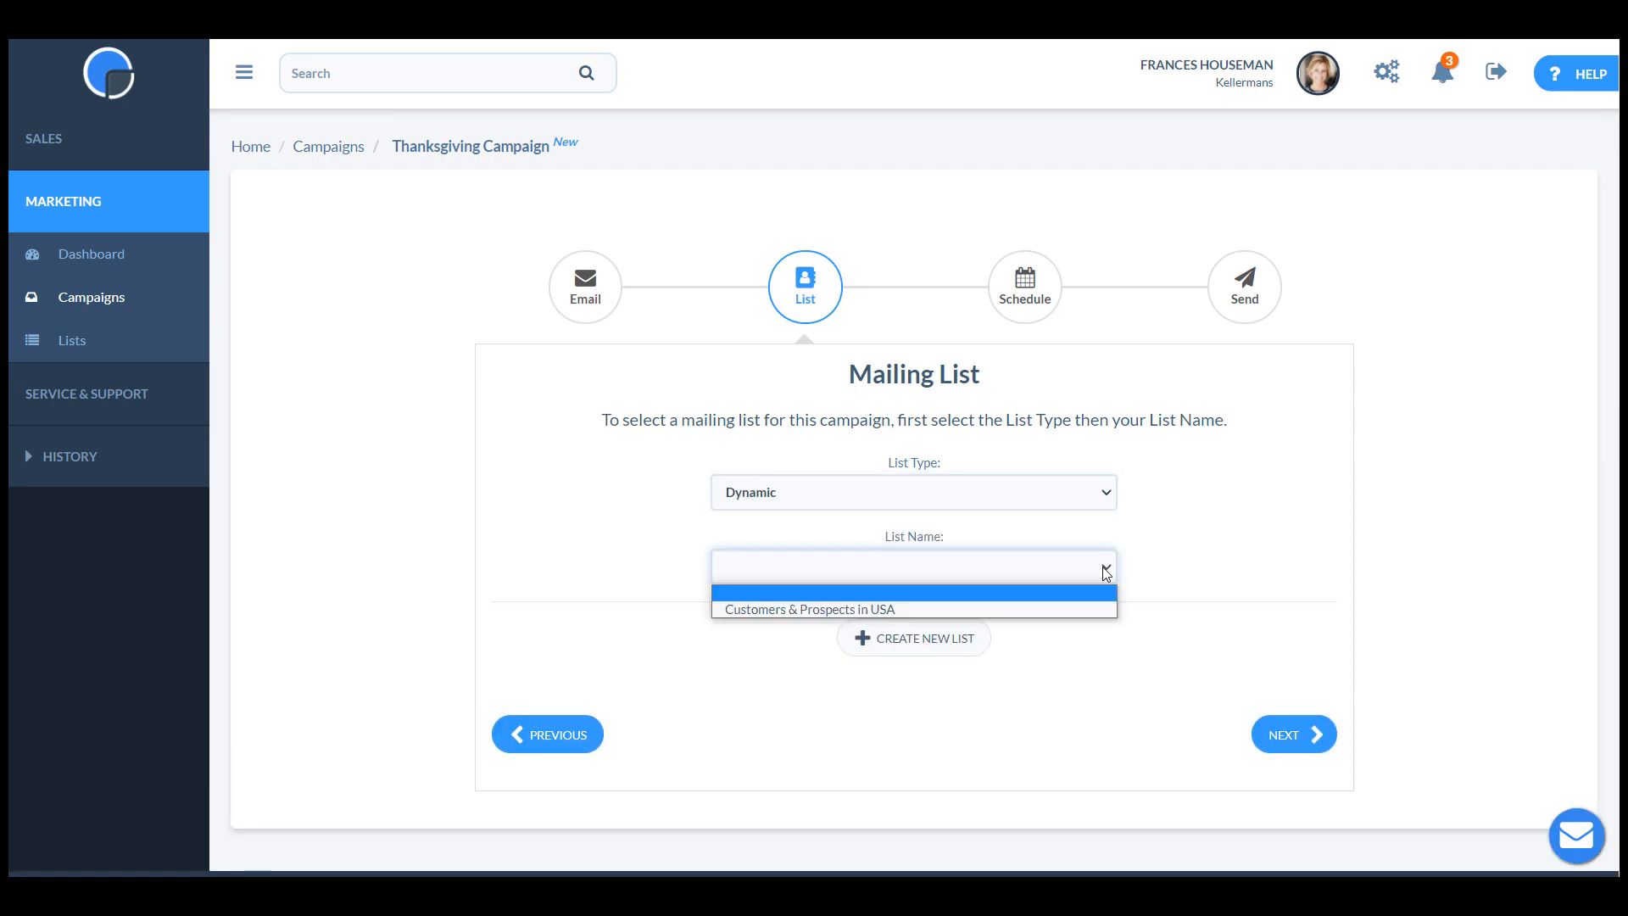
pyautogui.click(1097, 609)
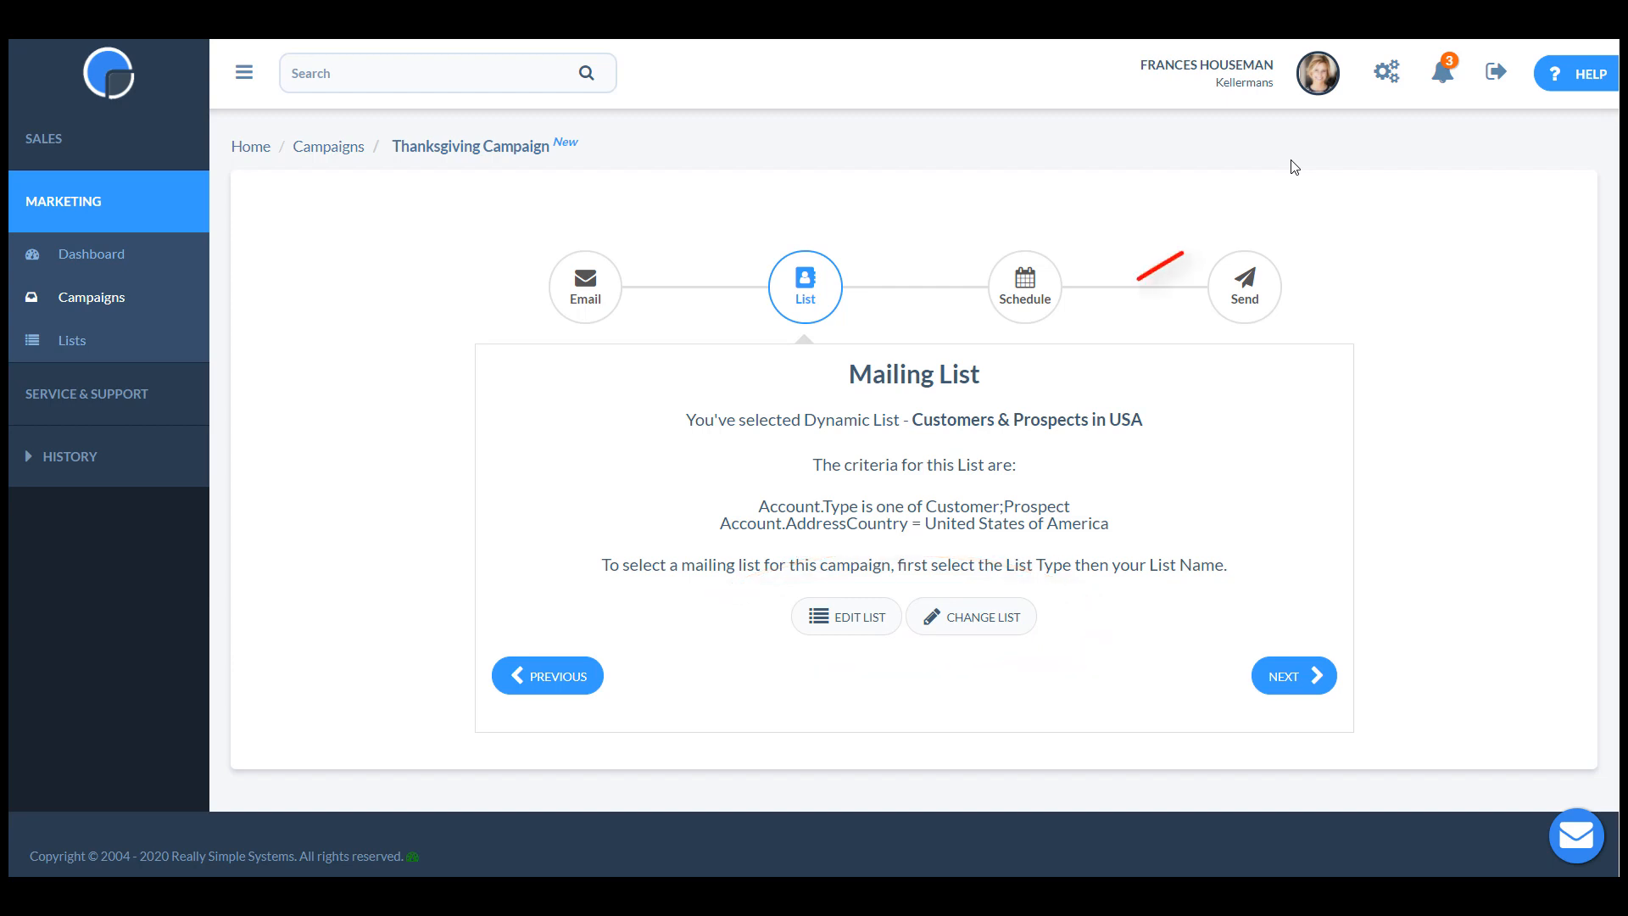
# Open the help information for Simple Campaigns.
pyautogui.click(1567, 75)
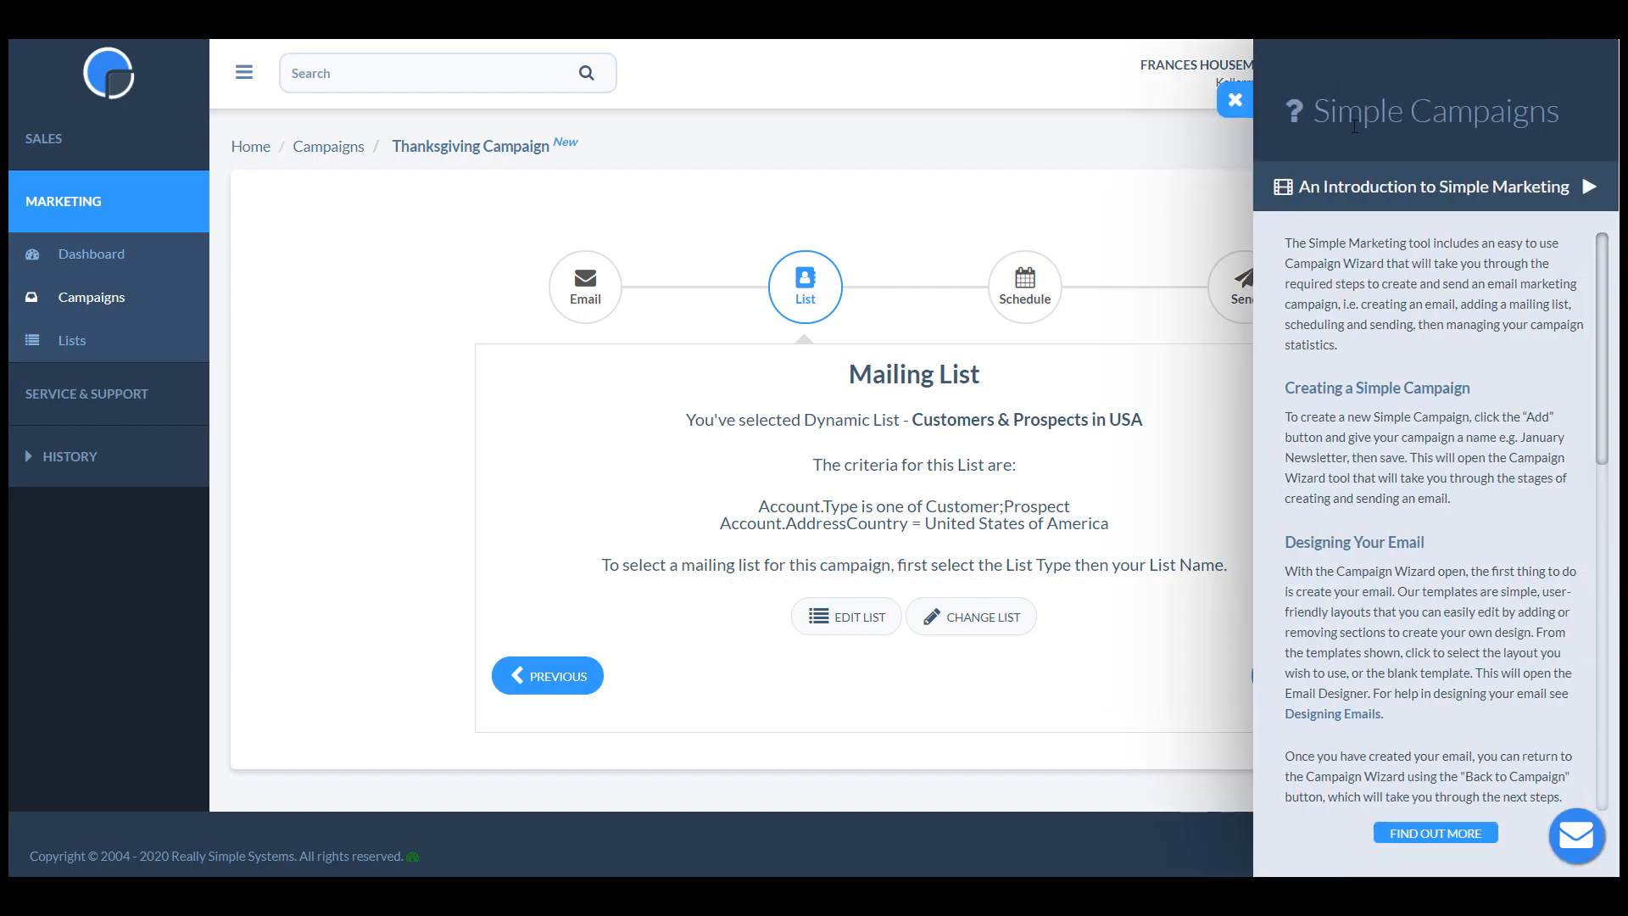